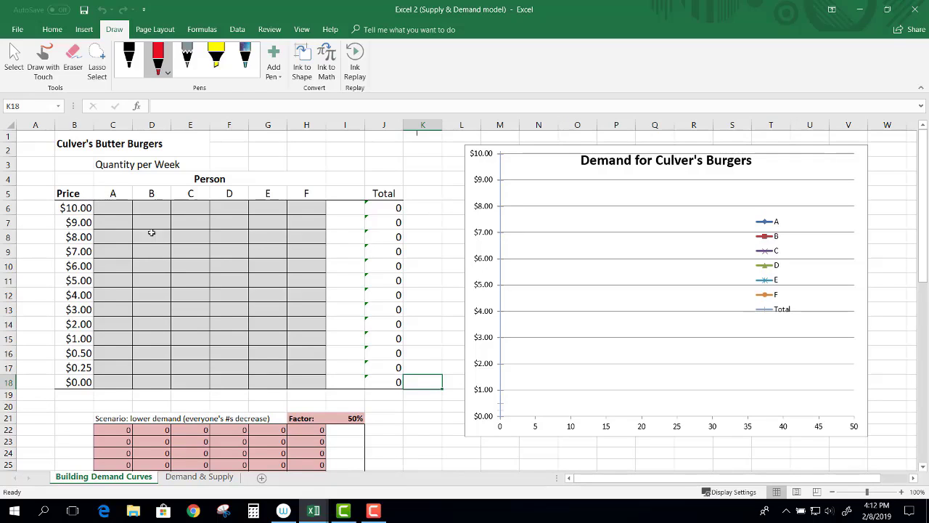
Step: Examine the burger prices, the weekly quantity heading and the person columns A to F in the demand table
drag(67, 208, 67, 382)
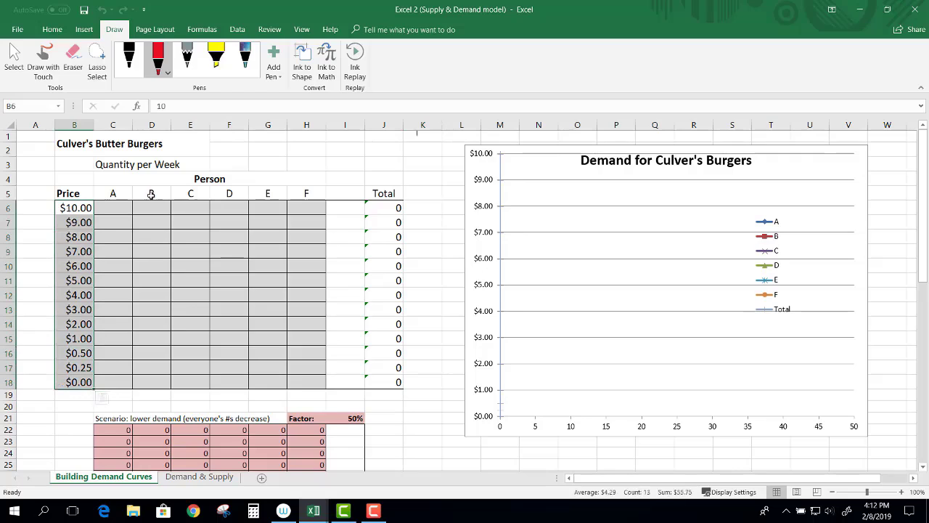
click(68, 143)
drag(119, 164, 196, 165)
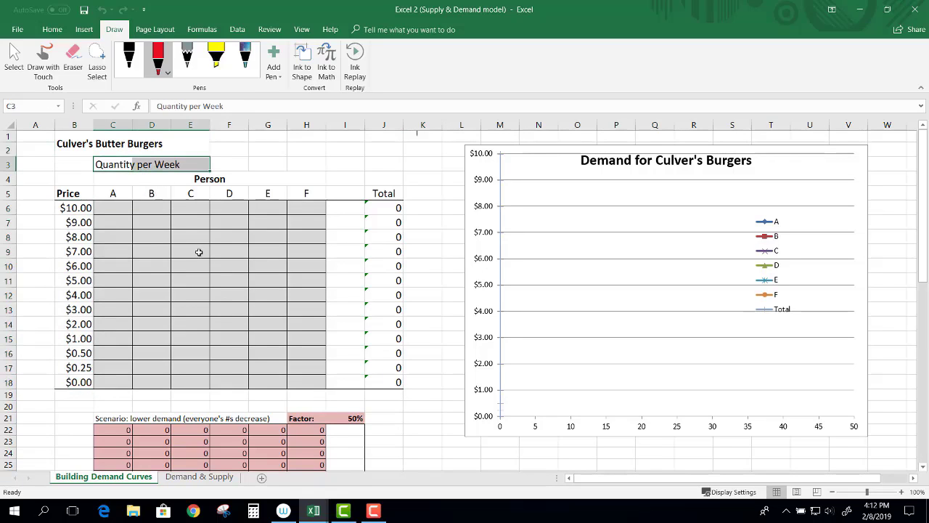
drag(87, 208, 73, 382)
drag(114, 192, 294, 191)
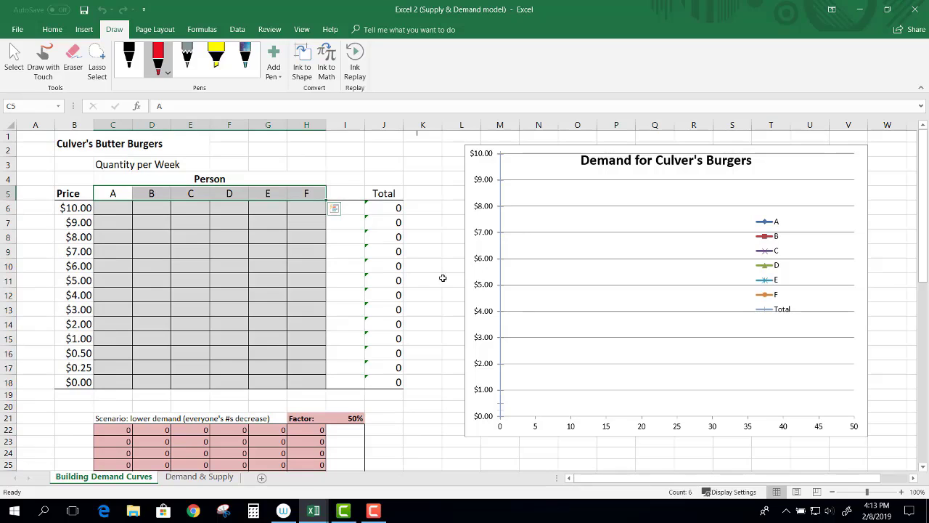
drag(85, 209, 81, 383)
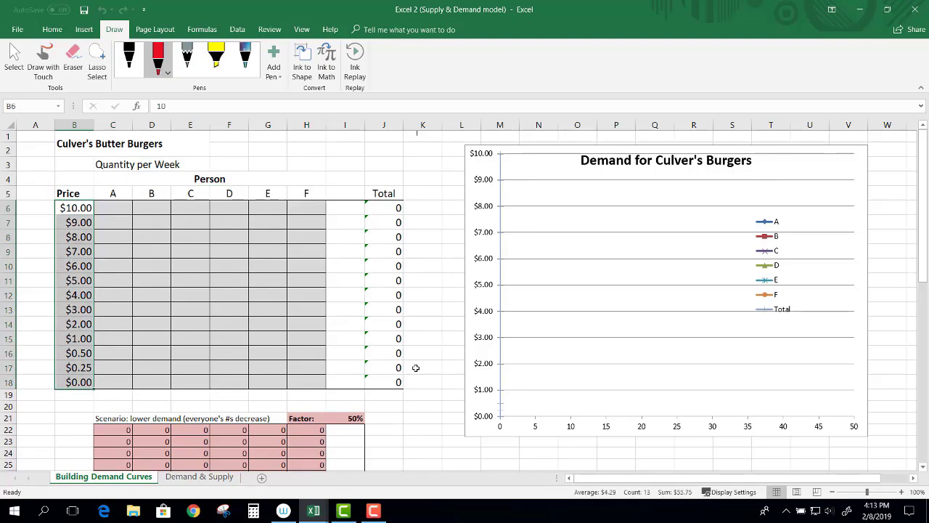
Step: Copy the prepared quantity block C51:H63 and paste it into the demand table starting at cell C6
click(415, 368)
scroll(421, 361, down, 11)
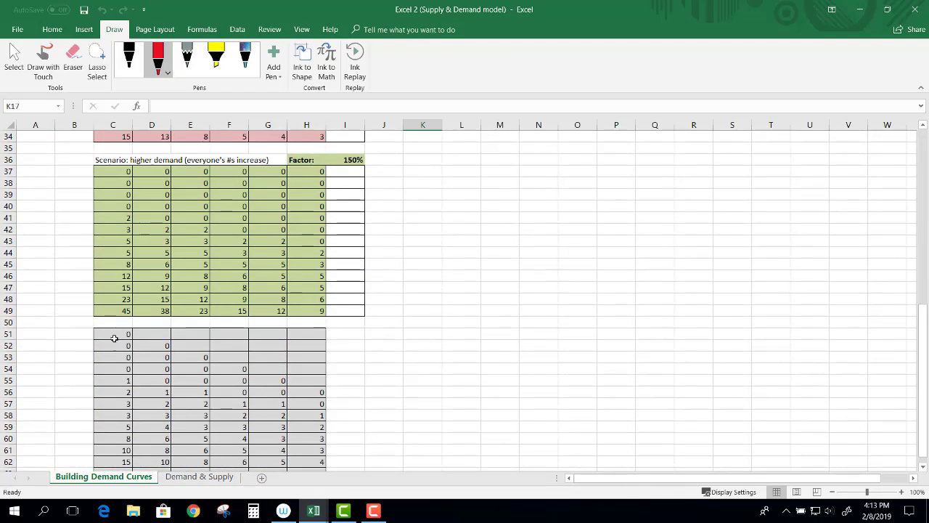
drag(114, 338, 311, 451)
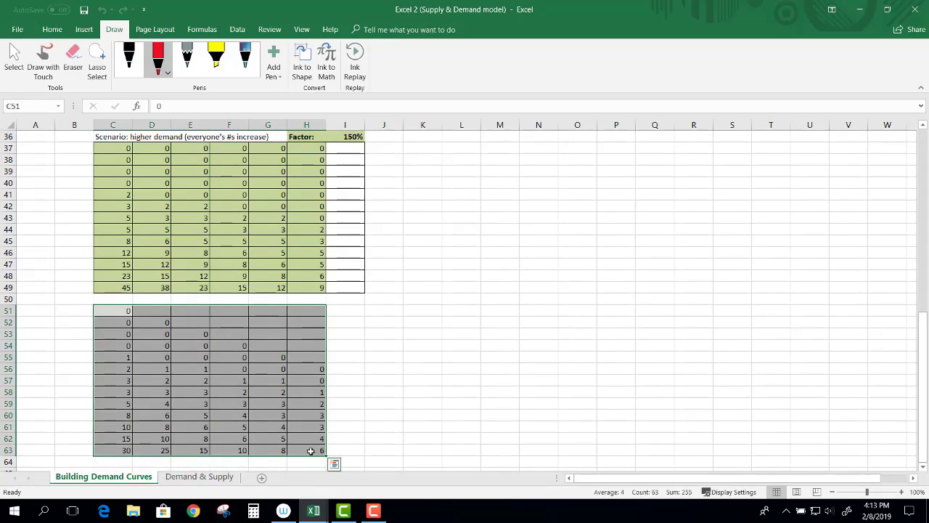
key(ctrl+c)
scroll(374, 363, up, 12)
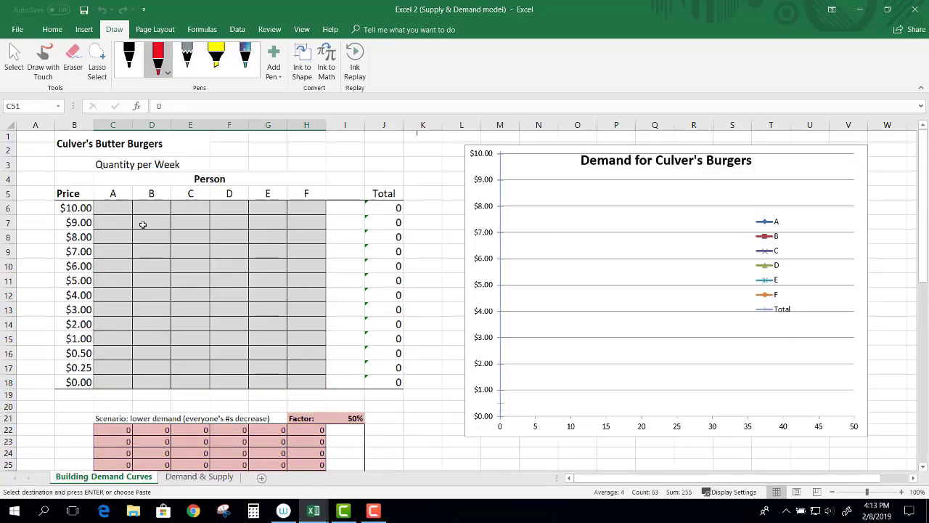
click(109, 204)
right_click(109, 204)
click(138, 255)
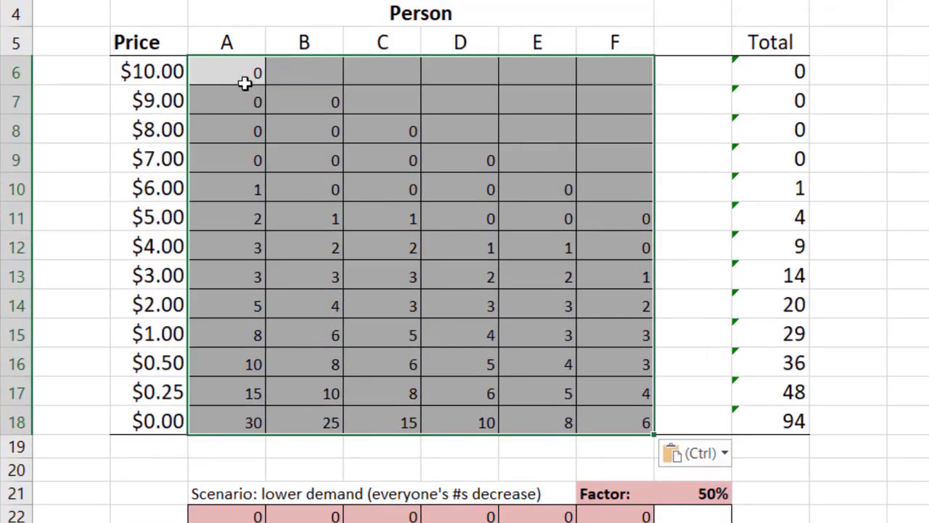
Step: Review person A's weekly burger quantities at each price from $10.00 down to $0.00, along with the demand chart
click(244, 83)
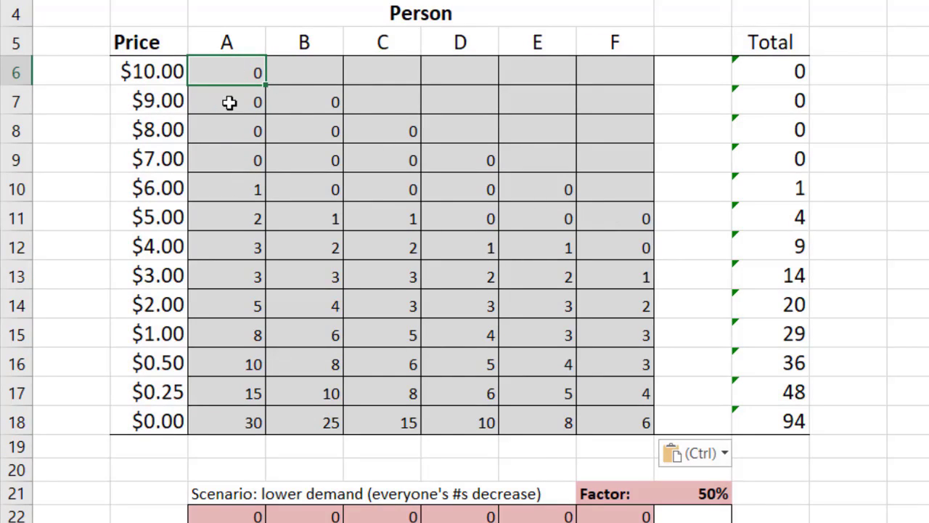
click(231, 100)
click(226, 131)
click(207, 190)
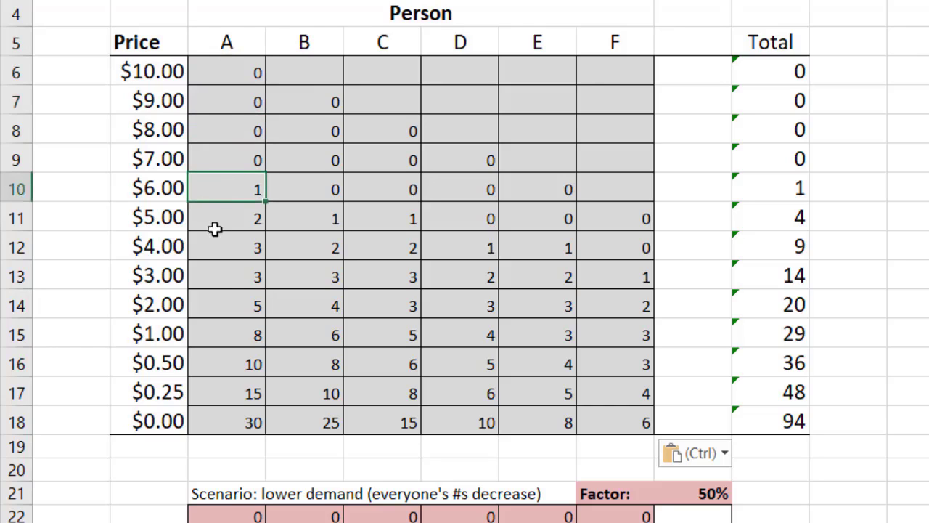
click(210, 305)
click(210, 333)
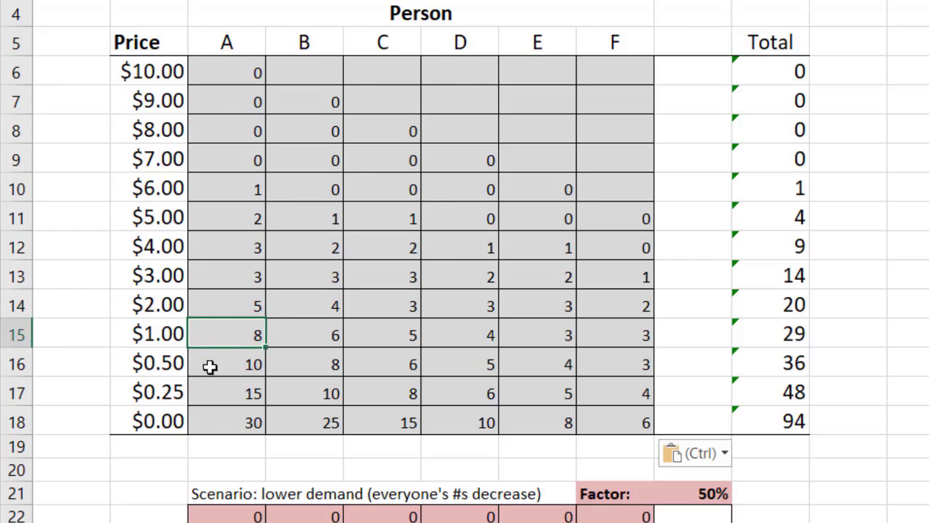
click(212, 369)
drag(236, 334, 235, 363)
drag(257, 77, 226, 419)
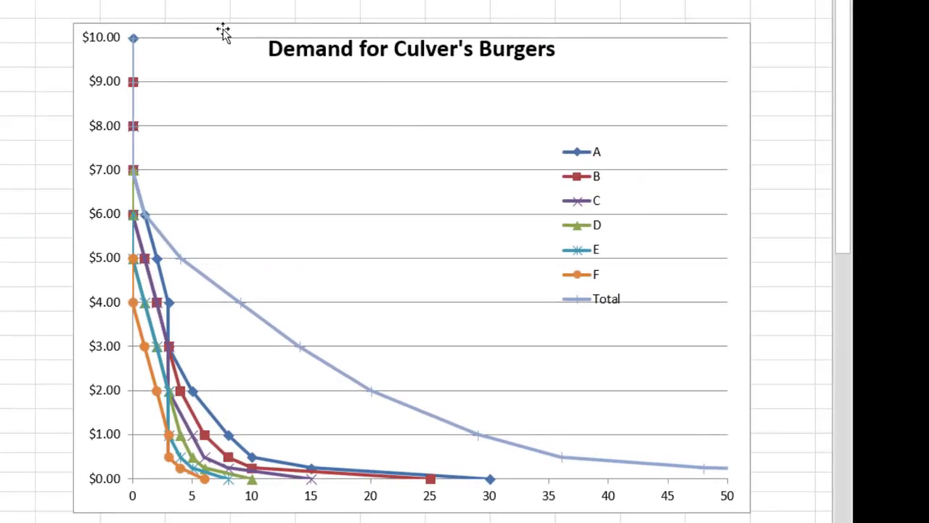
drag(223, 33, 158, 28)
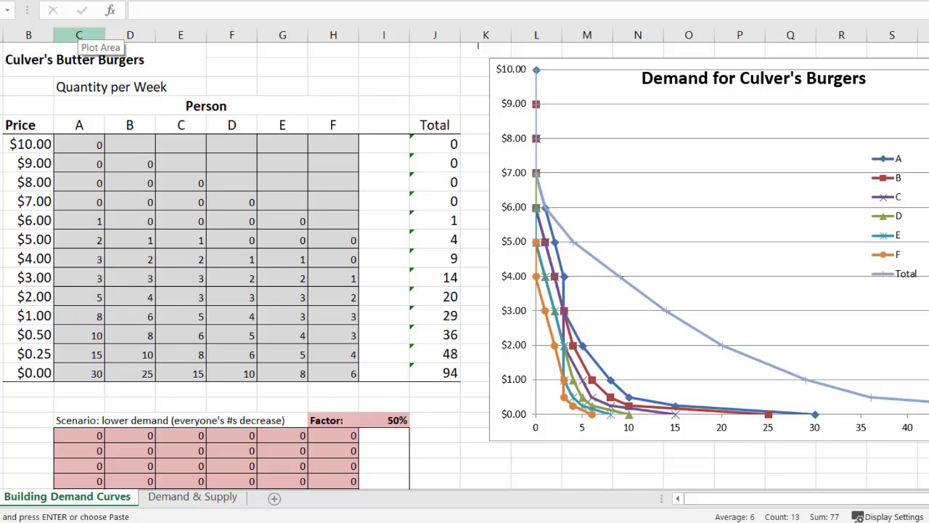
Step: Compare the weekly quantities of persons B, C and F with person A's across the price range, including F's at $3.00
drag(141, 140, 132, 374)
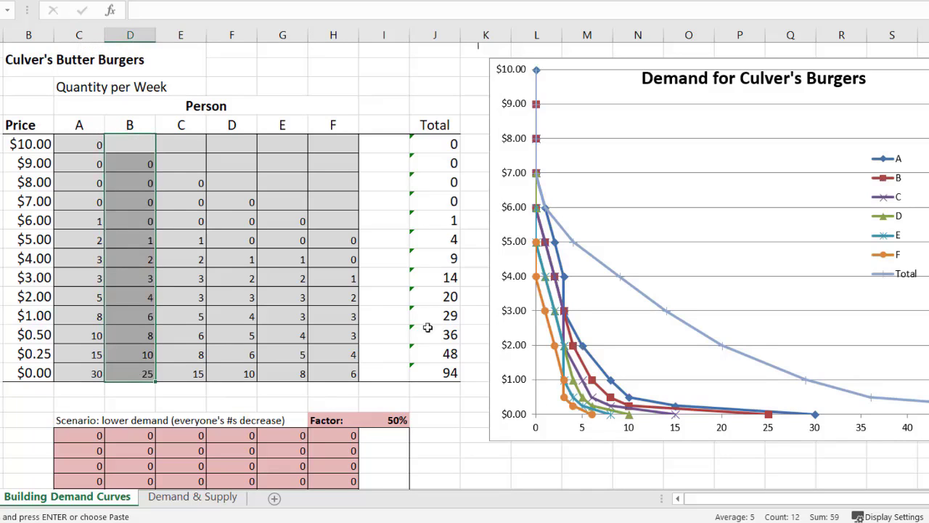
drag(183, 163, 182, 350)
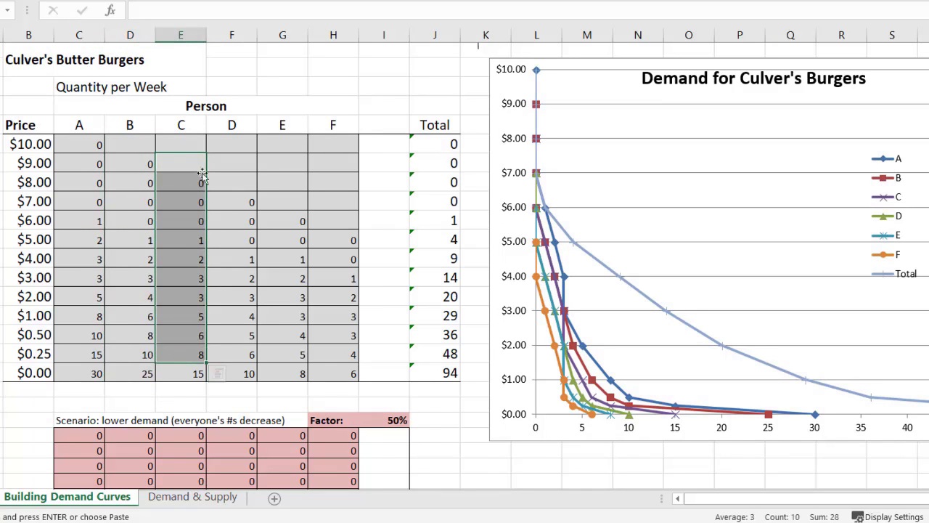
drag(103, 145, 326, 376)
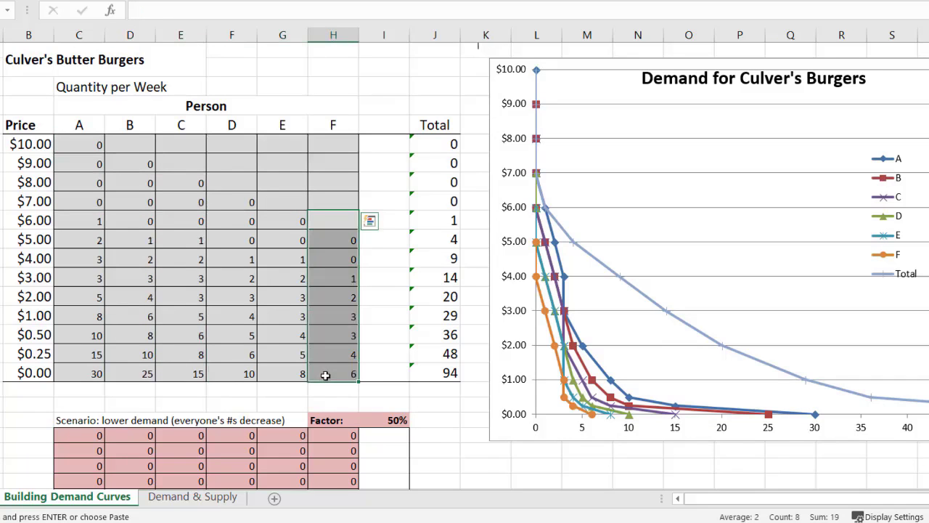
click(331, 146)
drag(329, 168, 325, 238)
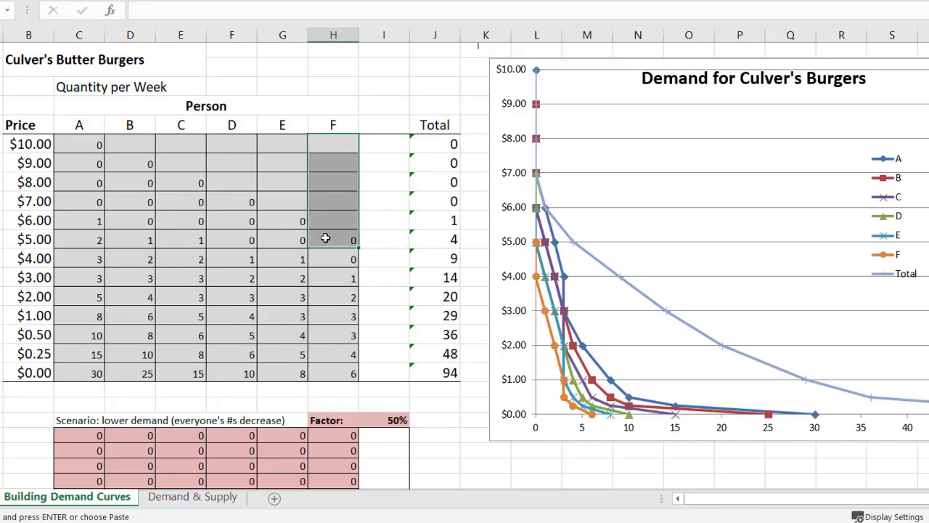
click(330, 274)
click(27, 277)
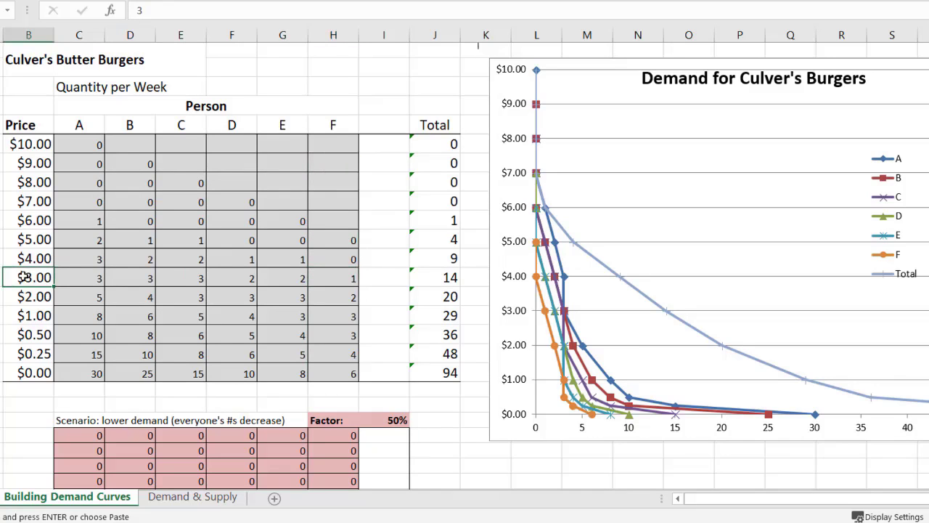
drag(340, 282, 339, 374)
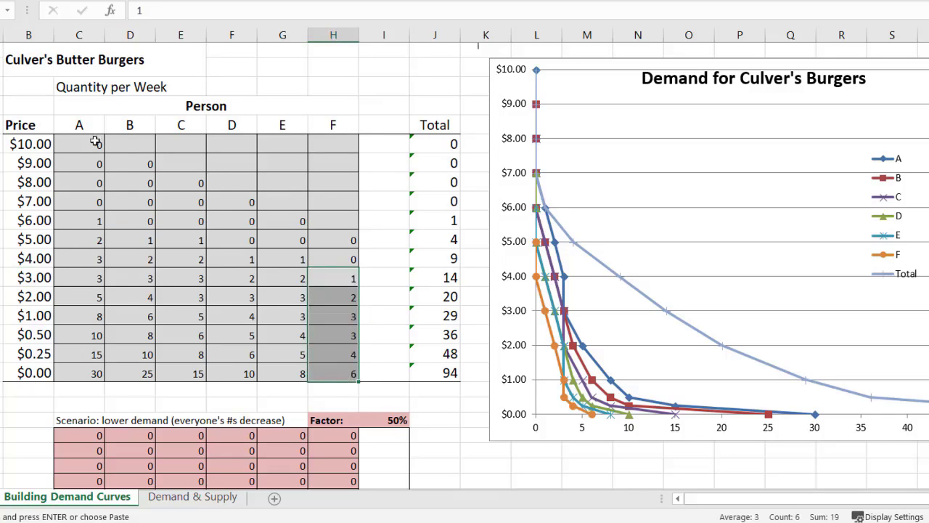
drag(95, 141, 93, 373)
drag(336, 243, 342, 373)
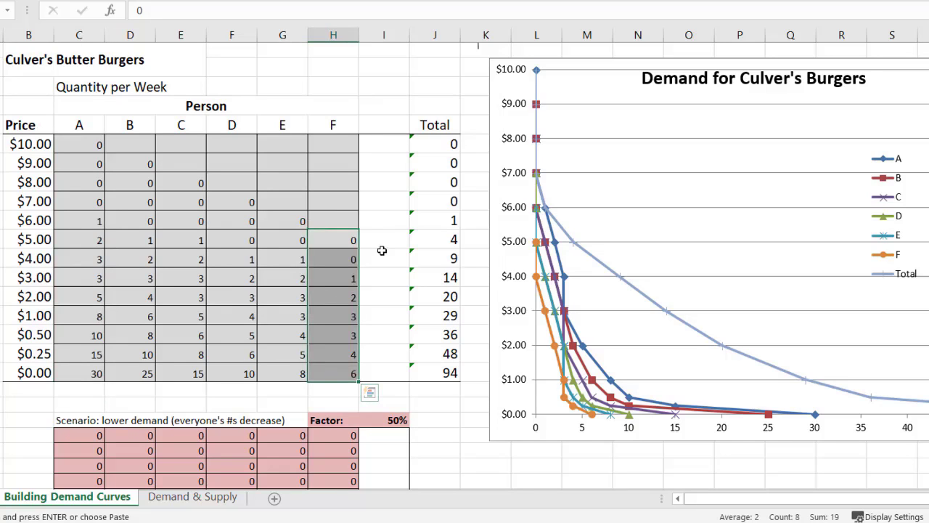
Step: Examine the Total column and inspect the sum formula behind the total at the $4.00 price
drag(441, 127, 431, 377)
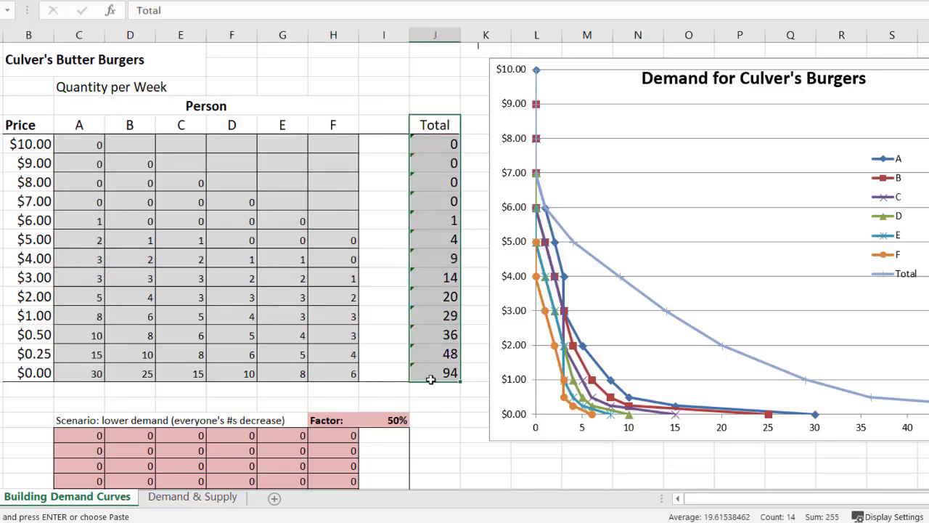
click(436, 255)
double_click(435, 255)
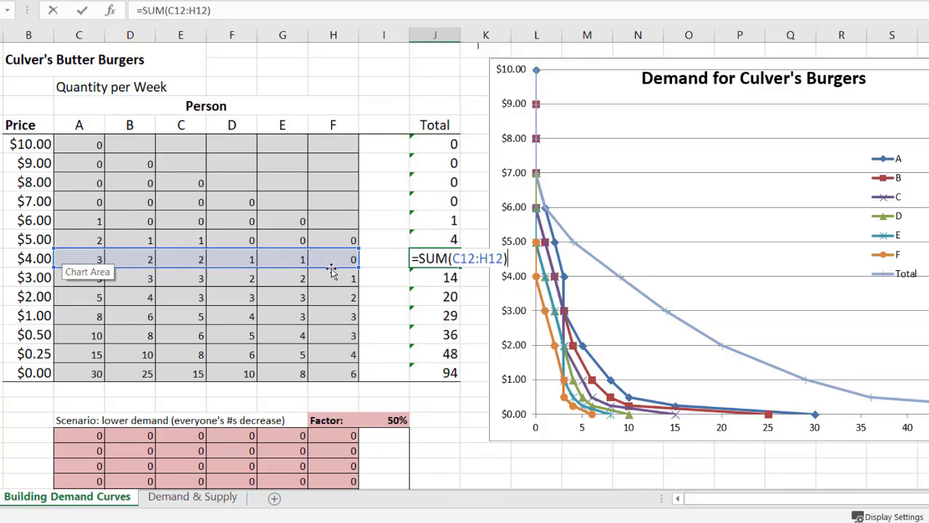
click(33, 259)
click(426, 258)
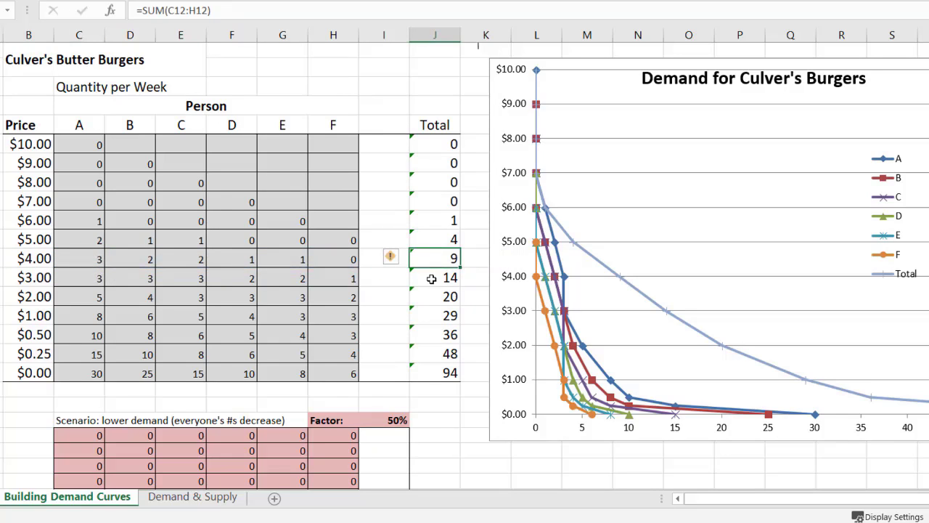
click(431, 279)
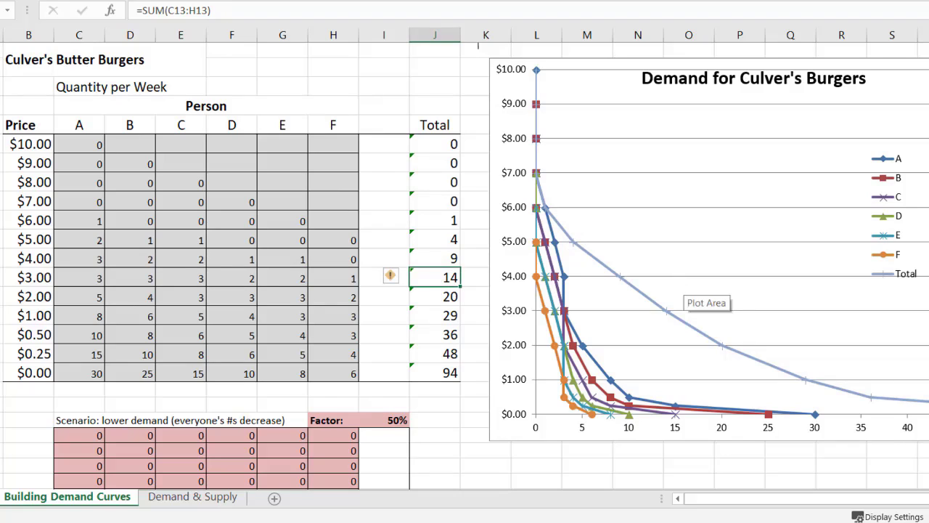
Step: Highlight the Total demand curve on the chart with yellow highlighter ink
drag(335, 75, 369, 94)
mouse_move(539, 182)
mouse_down()
mouse_move(602, 259)
mouse_move(711, 337)
mouse_move(777, 370)
mouse_move(928, 401)
mouse_up()
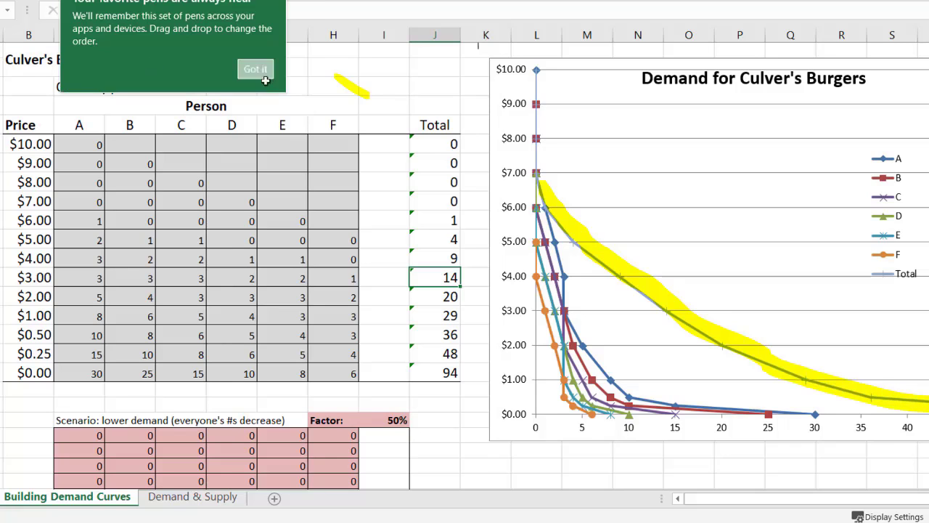
drag(90, 145, 300, 412)
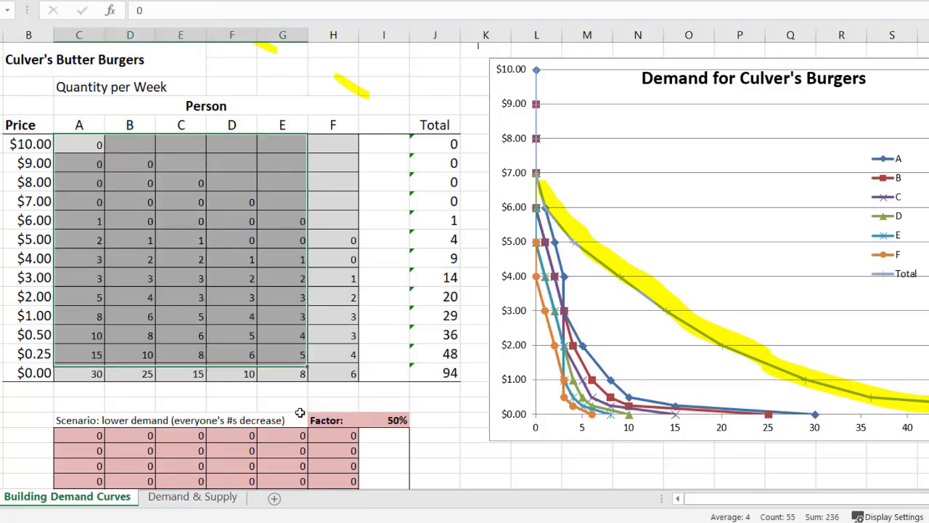
click(339, 369)
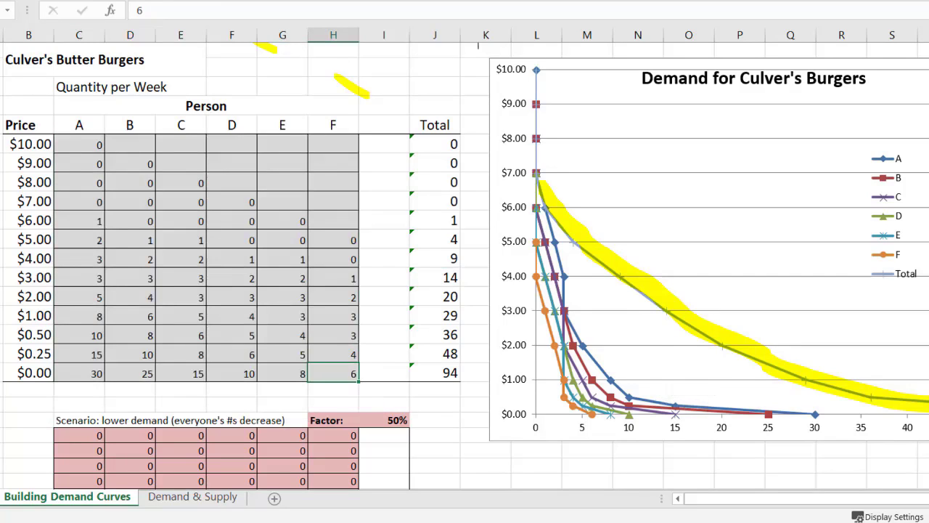
Step: Erase the yellow highlighter strokes from the Total curve and from the cells above the table
click(620, 272)
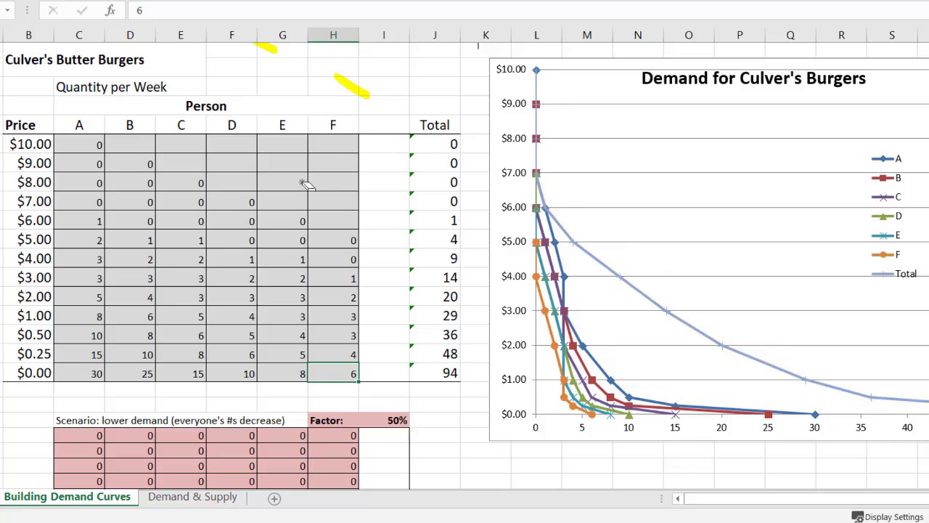
click(356, 90)
click(269, 51)
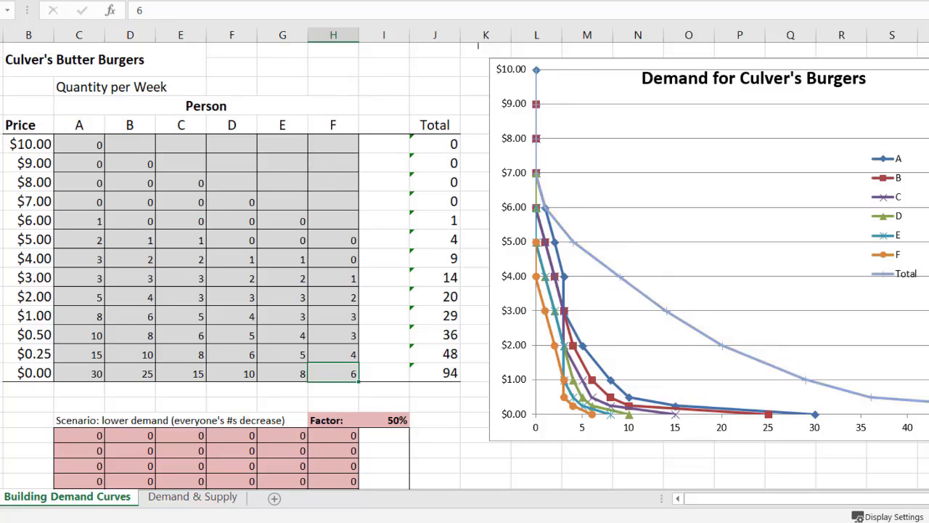
Step: Clear the weekly quantities of persons E and F, undo it to compare the Total curve, and clear them again
drag(341, 151, 333, 375)
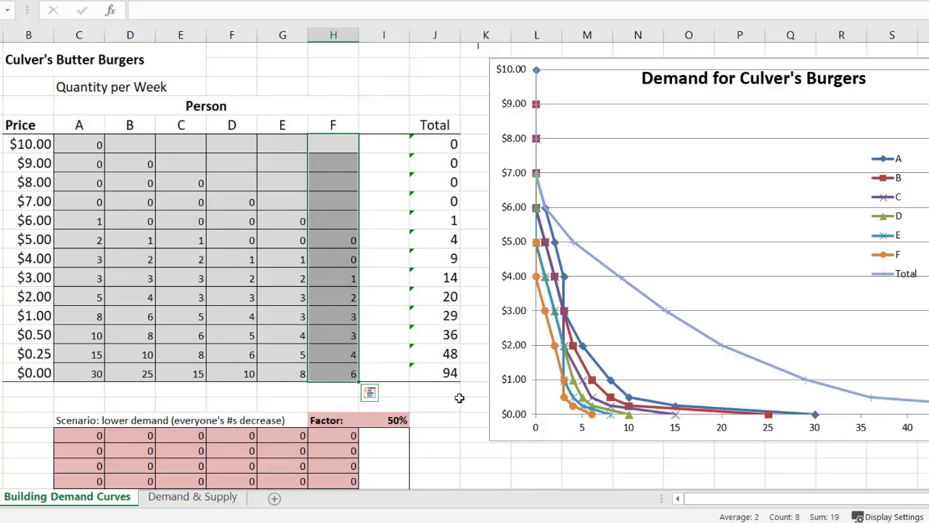
drag(272, 143, 332, 376)
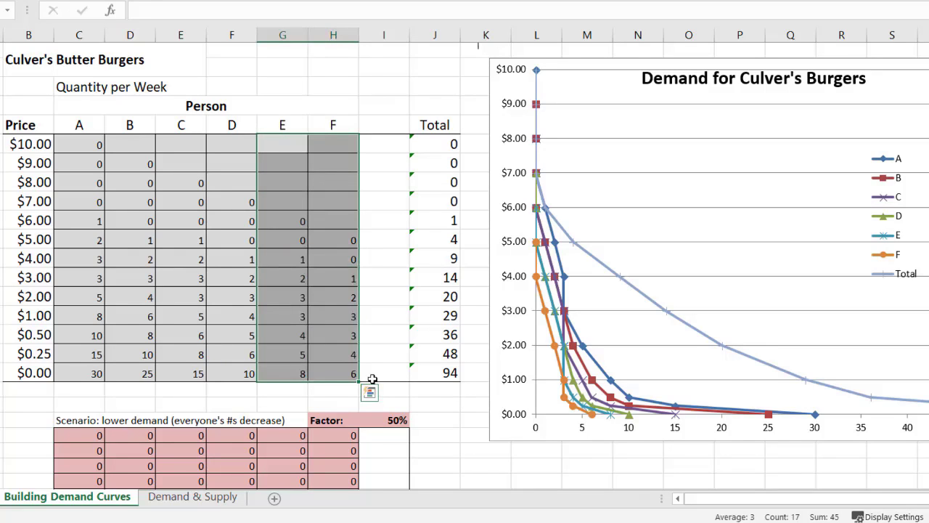
key(Delete)
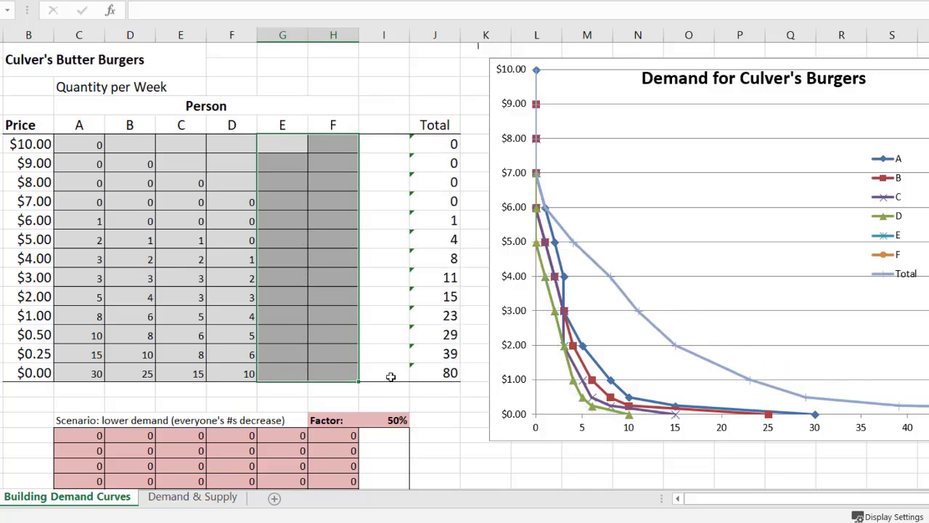
mouse_move(727, 372)
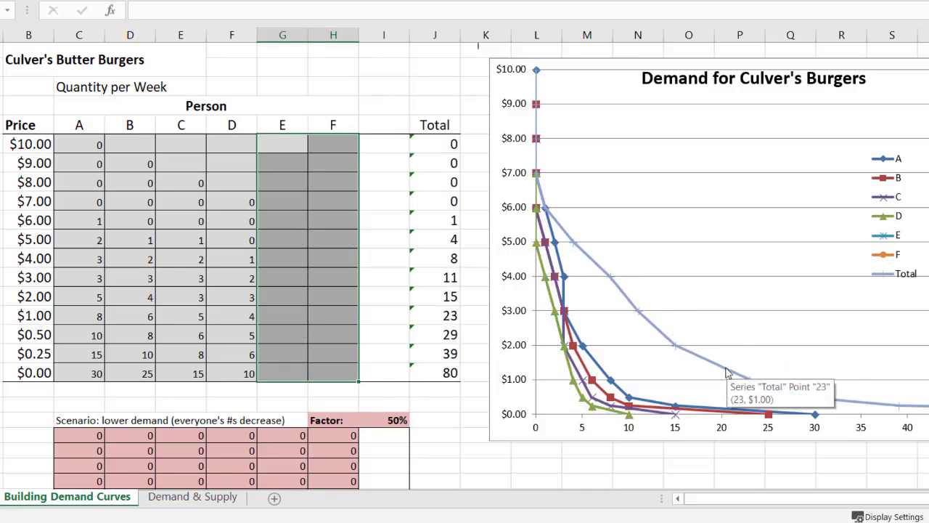
key(ctrl+z)
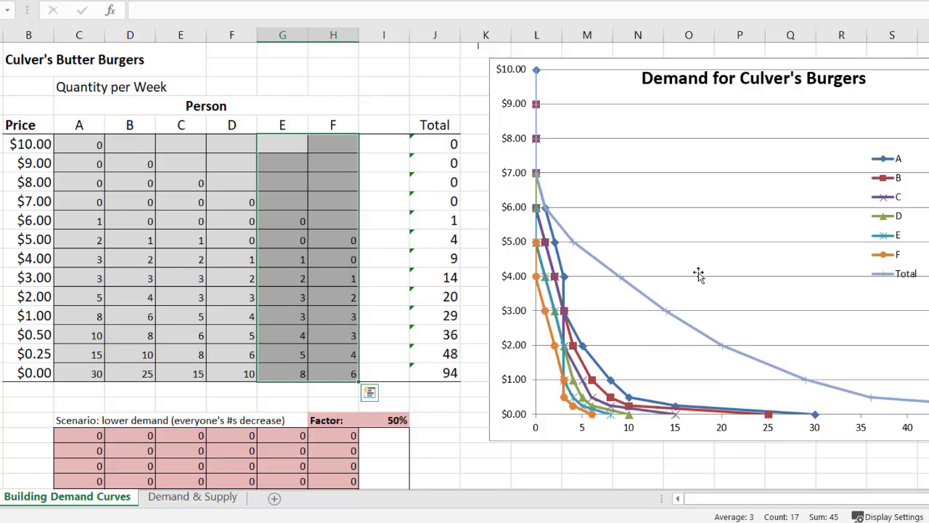
key(Delete)
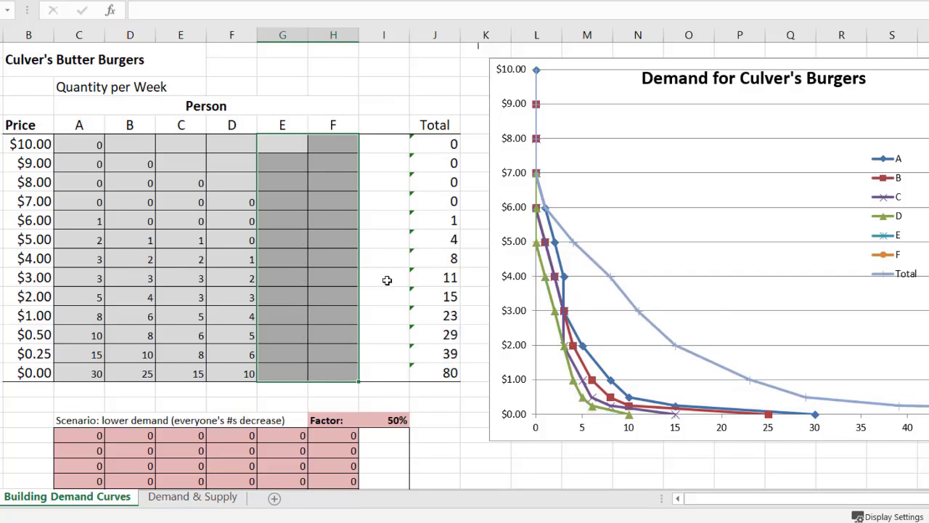
Step: Restore the cleared quantities of persons E and F, and paste the lower-demand scenario's quantities over the weekly table as values
click(472, 374)
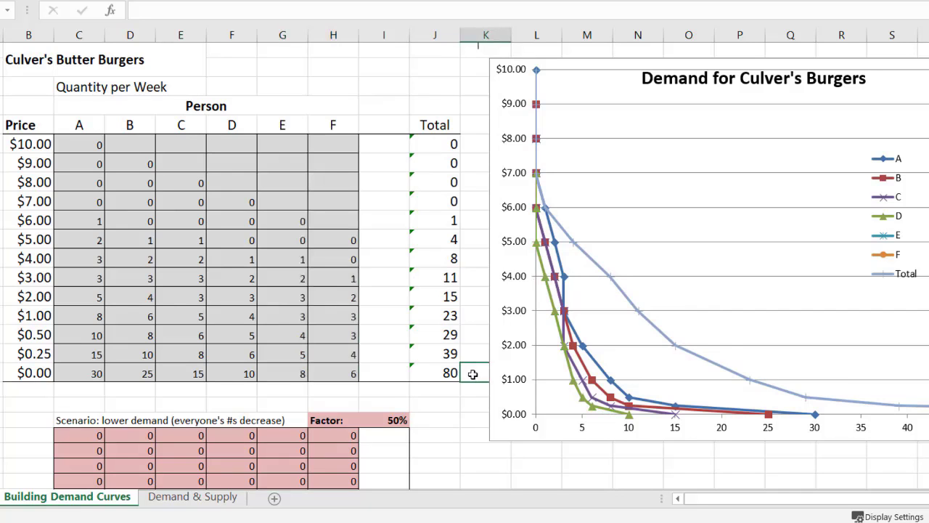
key(ctrl+z)
scroll(472, 373, down, 3)
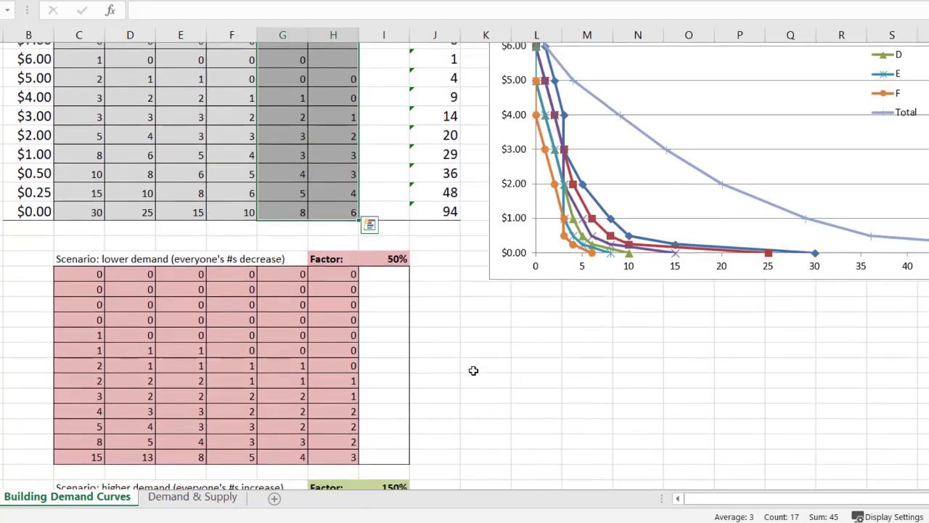
drag(87, 268, 331, 451)
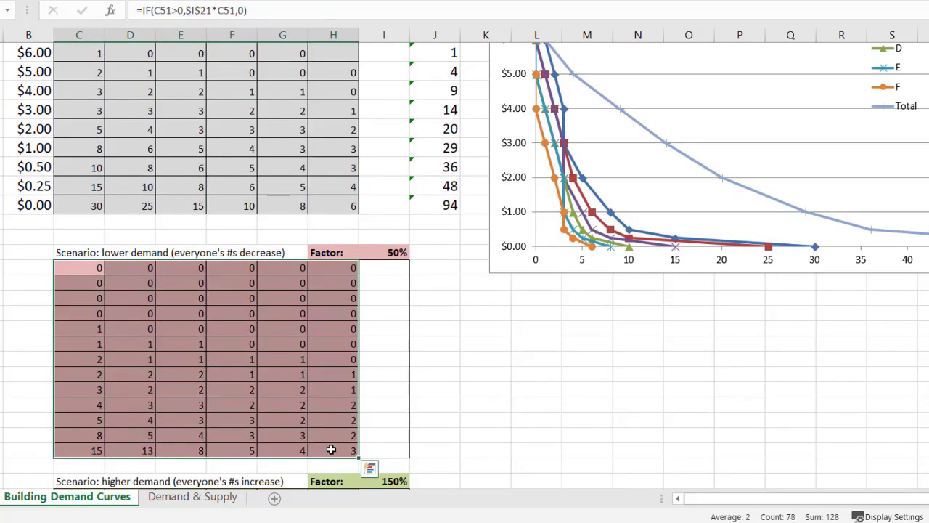
key(ctrl+c)
scroll(460, 339, up, 3)
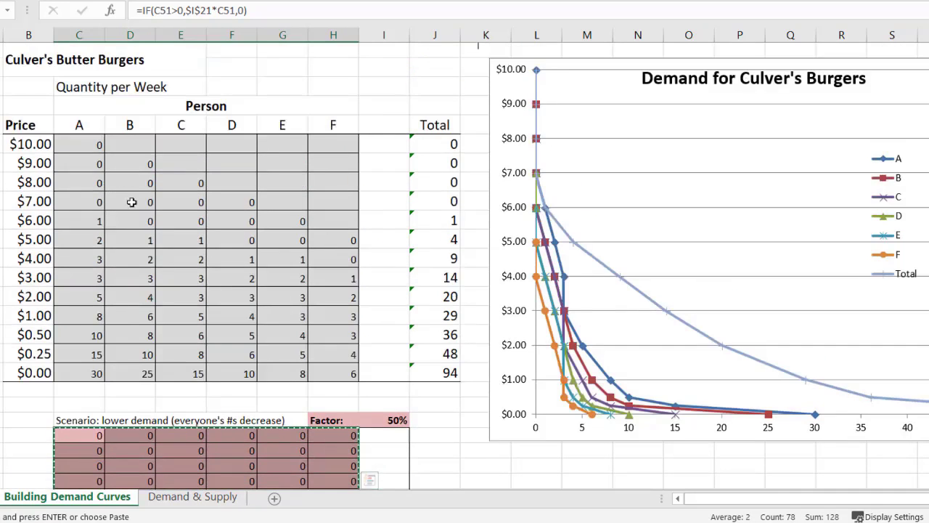
right_click(72, 141)
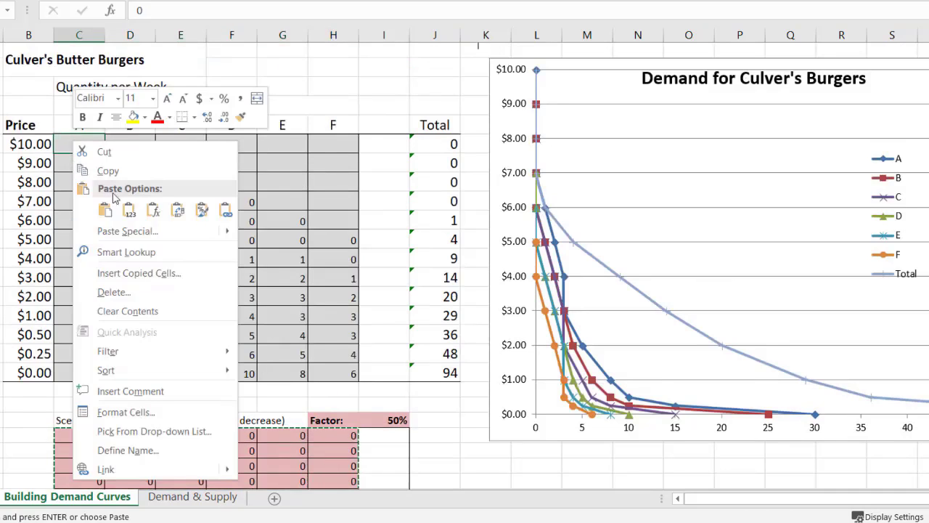
click(127, 212)
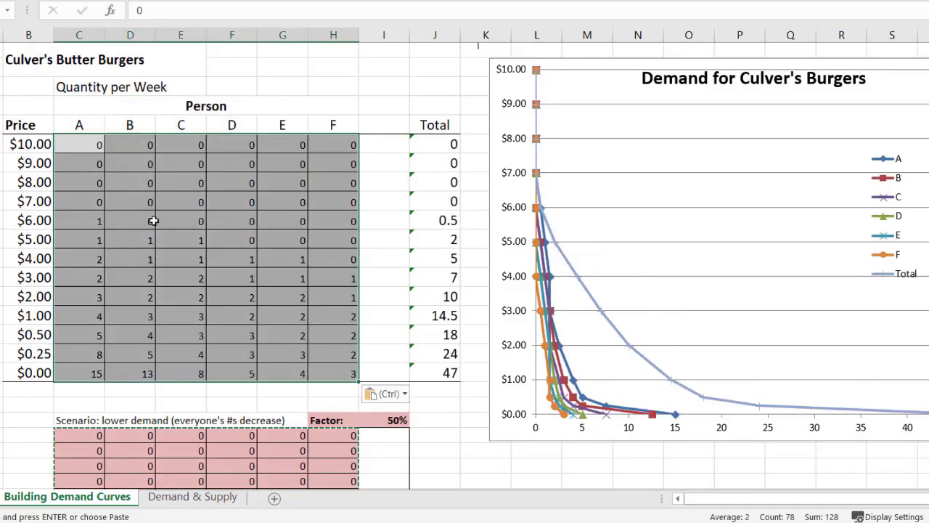
Step: Review the Total column against the Total curve for the lower-demand scenario
click(454, 144)
drag(456, 239, 455, 379)
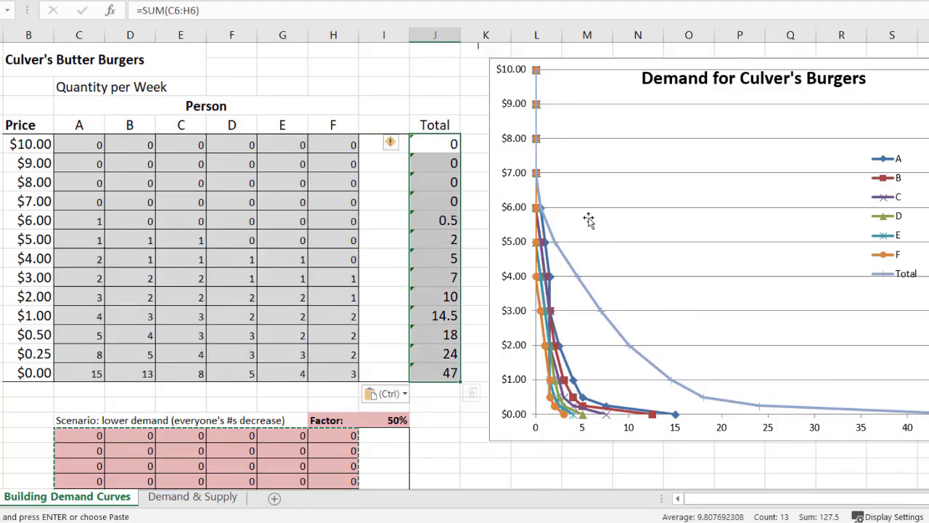
click(433, 435)
Step: Paste the higher-demand scenario's quantities over the weekly table as values and review the Total column
scroll(427, 392, down, 7)
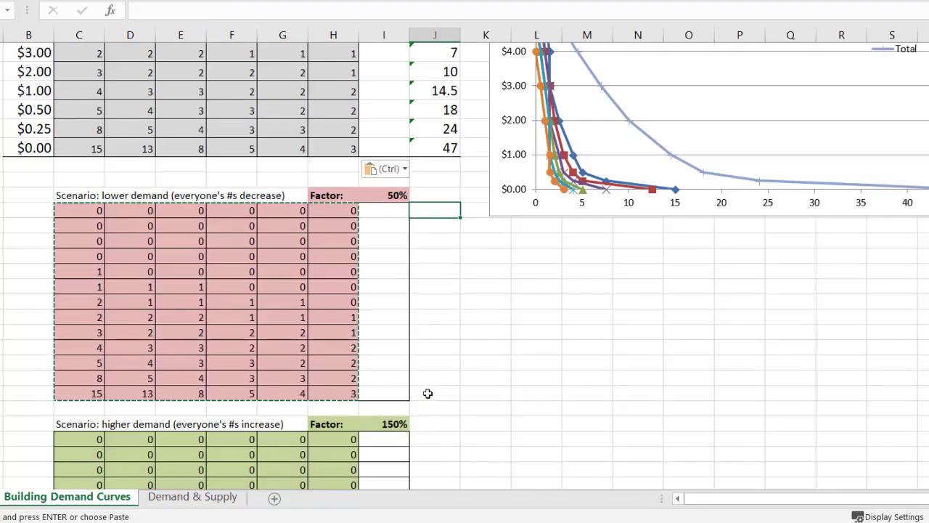
drag(79, 323, 331, 458)
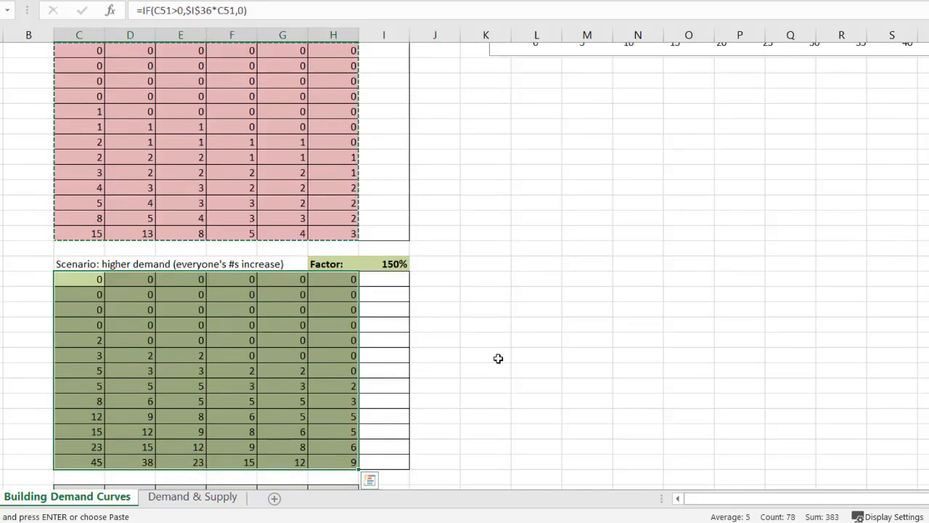
scroll(454, 321, up, 8)
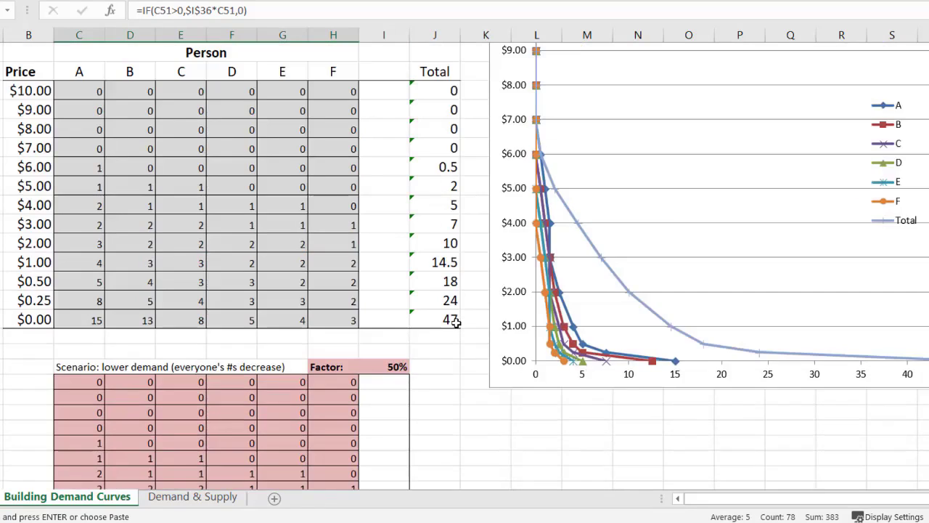
click(94, 143)
right_click(94, 145)
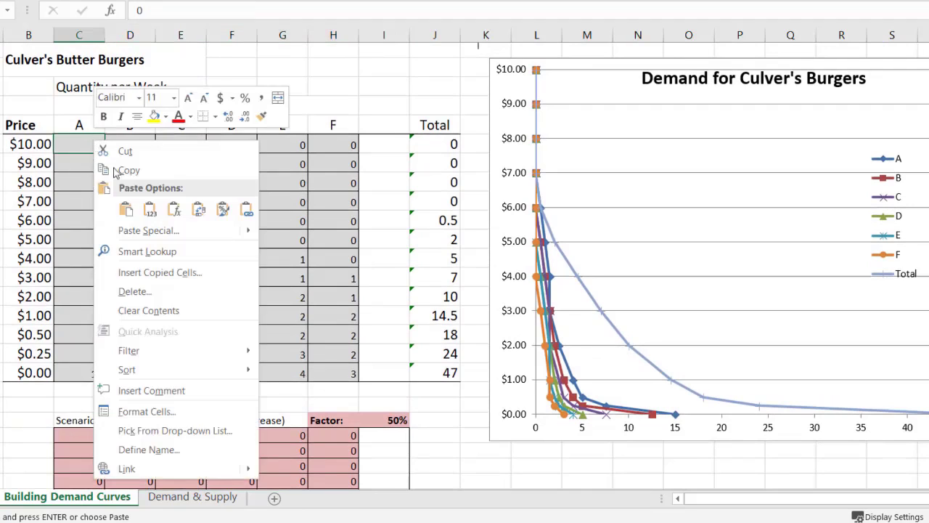
click(145, 209)
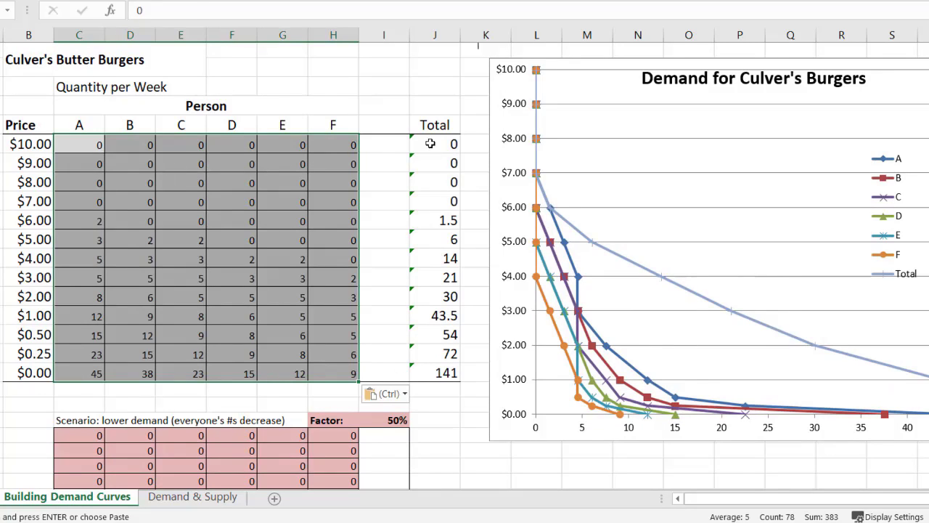
drag(430, 143, 445, 373)
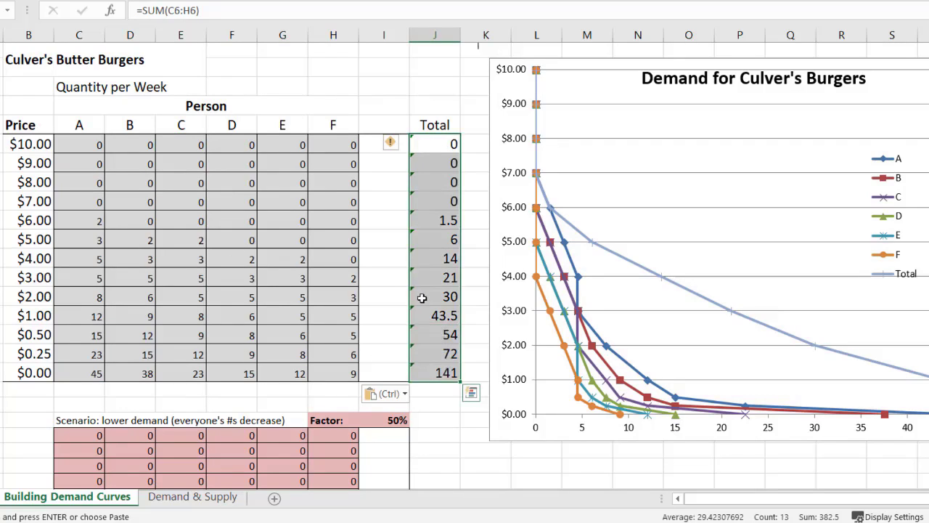
click(476, 263)
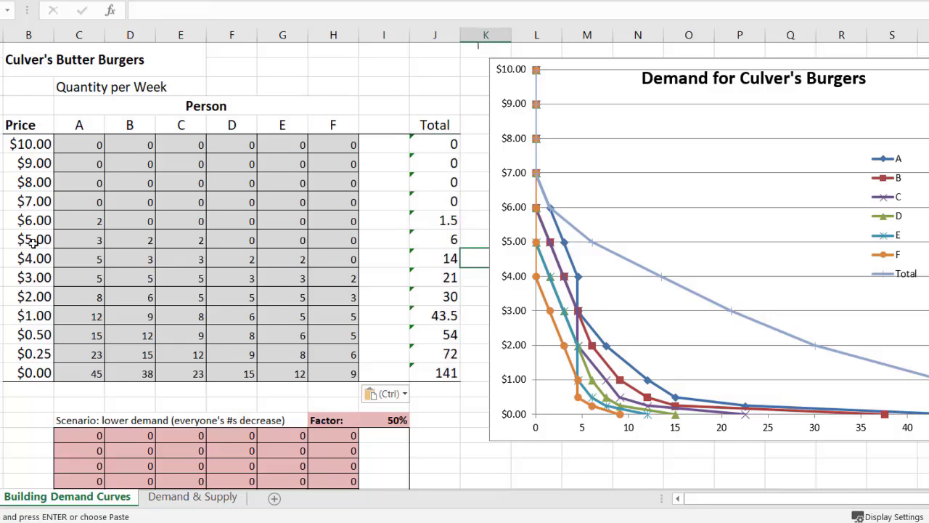
Step: Fill the $5.00 row yellow and the $4.00 row orange, from the Price column through the Total column
drag(33, 244, 420, 268)
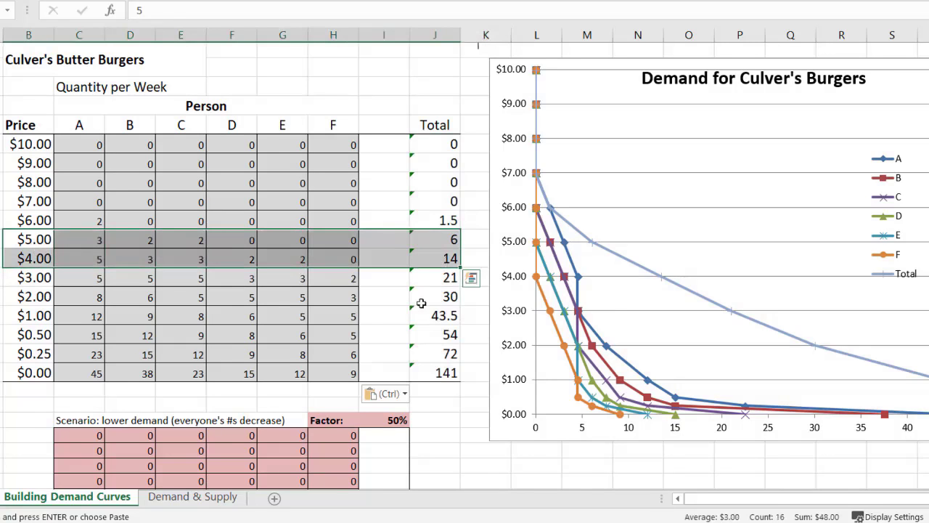
drag(13, 235, 439, 239)
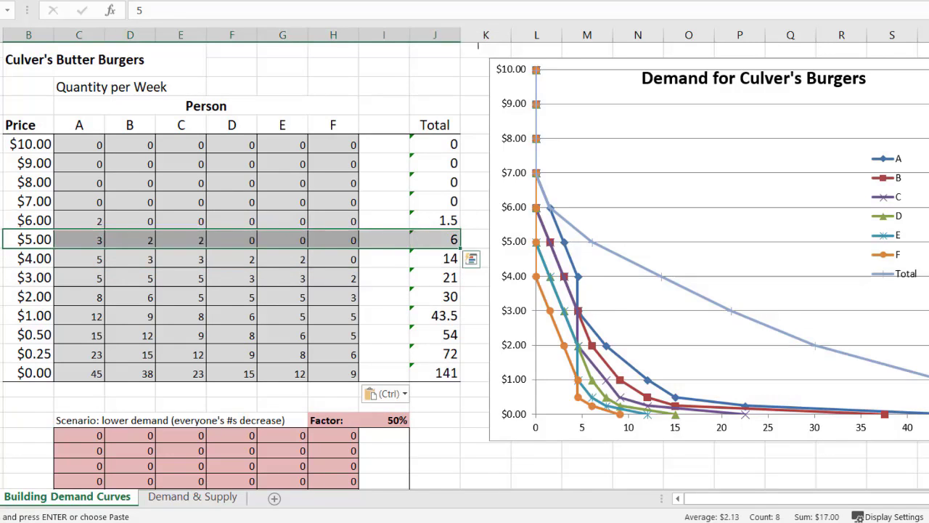
click(175, 0)
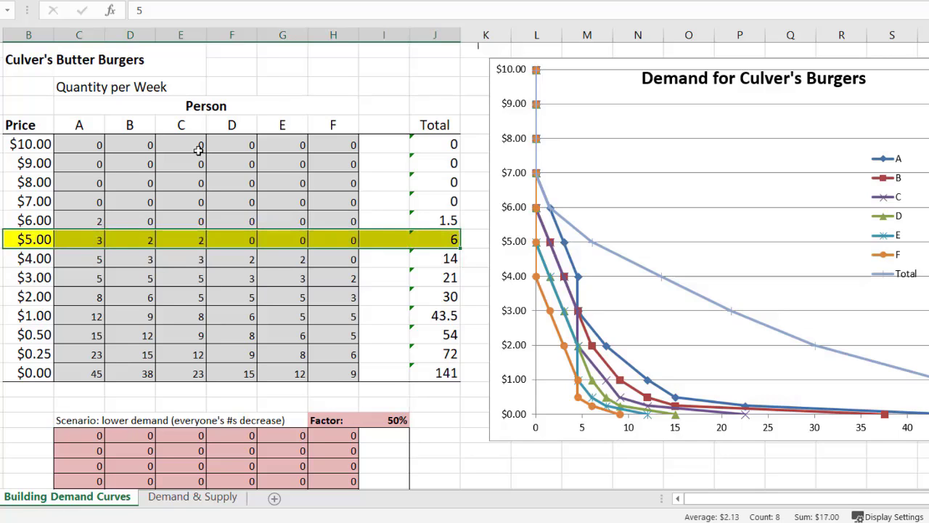
drag(38, 259, 443, 260)
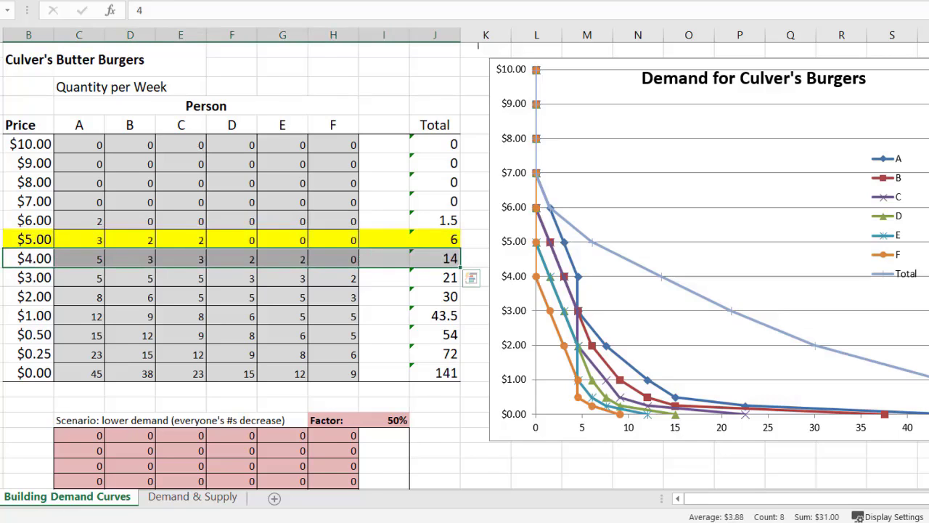
click(182, 0)
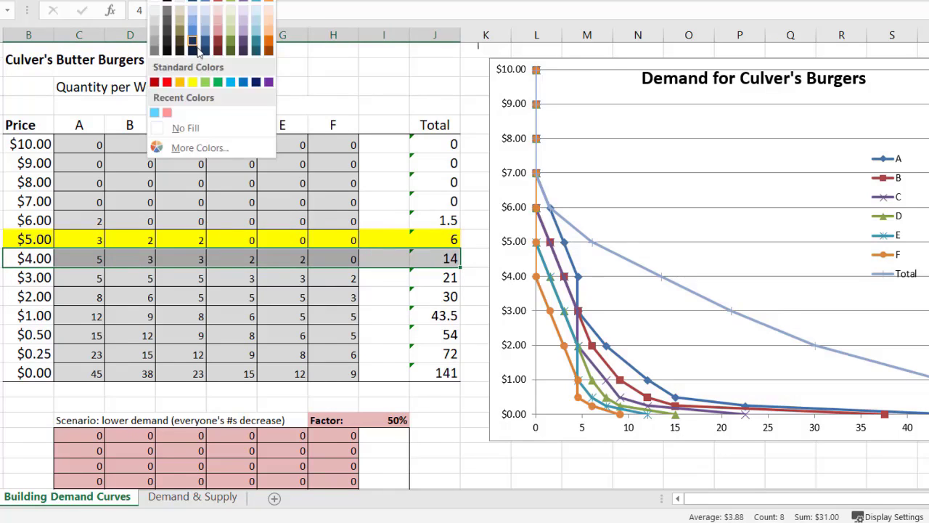
click(180, 82)
click(37, 246)
click(39, 260)
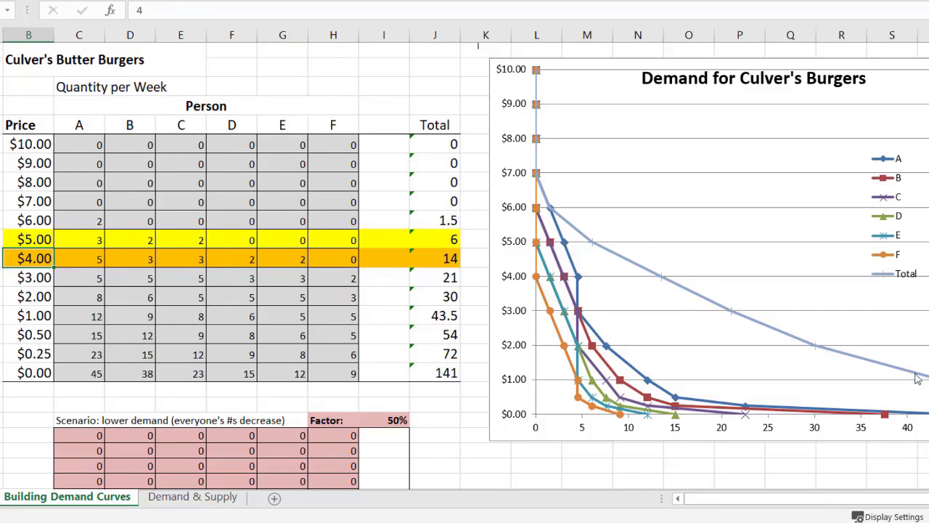
Step: Examine the Price and Total columns, comparing the totals at $5.00 and $4.00 with the Total curve
drag(435, 153, 434, 367)
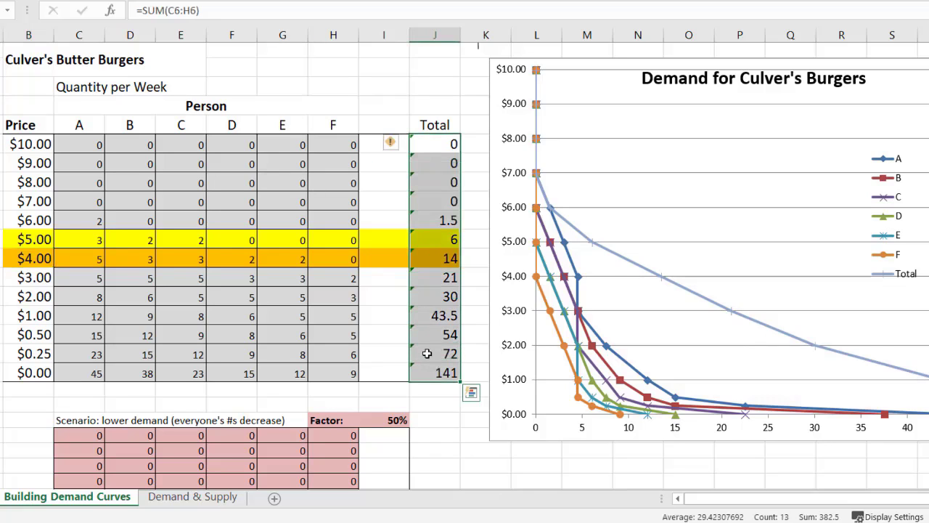
click(482, 259)
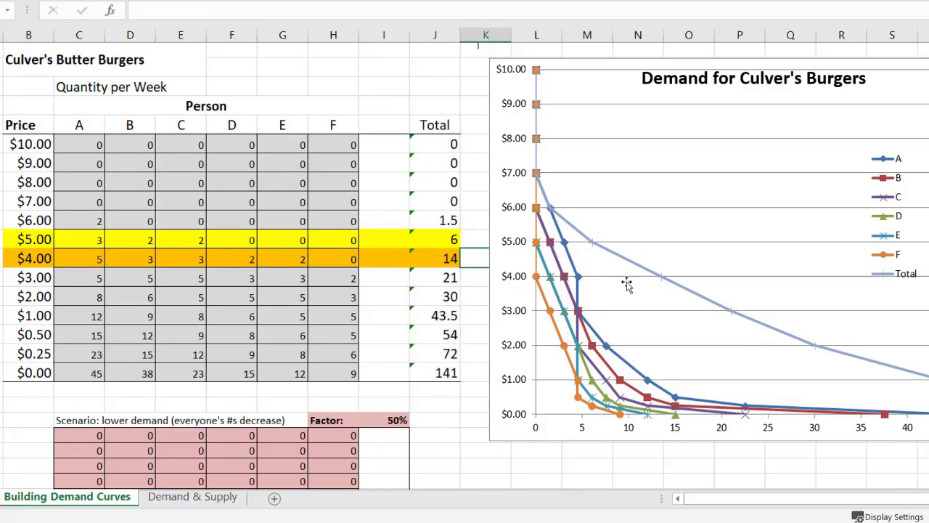
drag(437, 236, 432, 259)
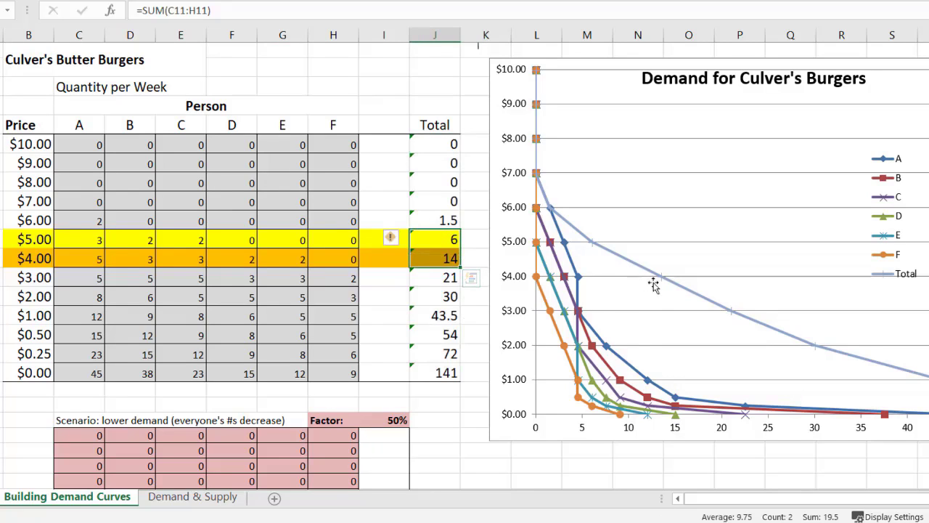
click(445, 235)
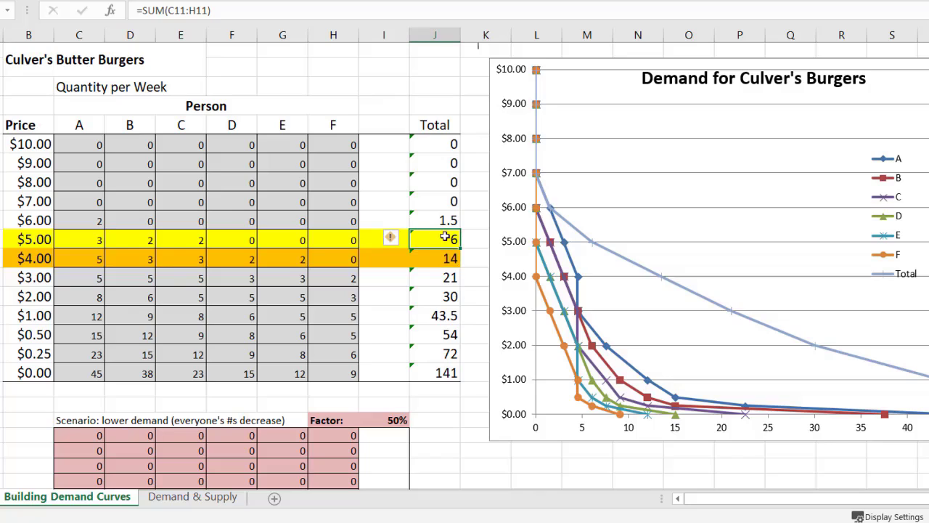
click(435, 260)
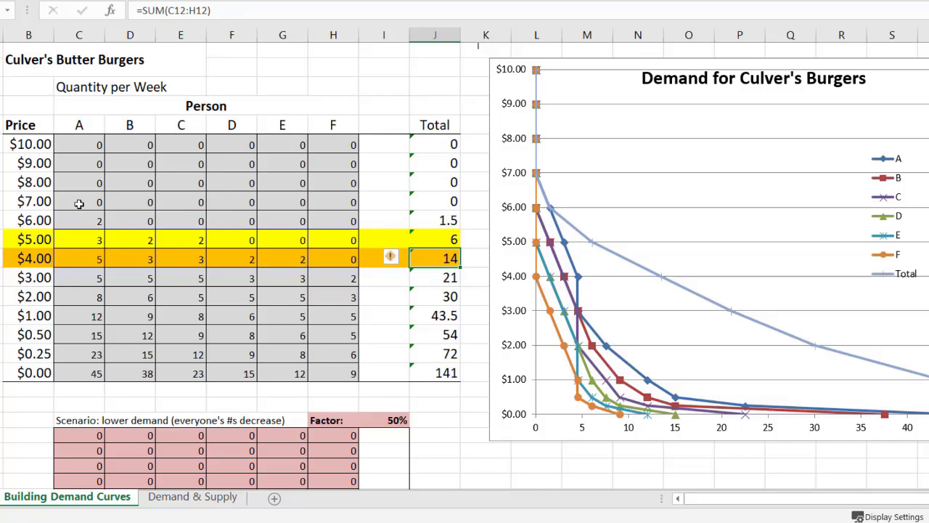
drag(18, 143, 24, 372)
drag(432, 147, 434, 376)
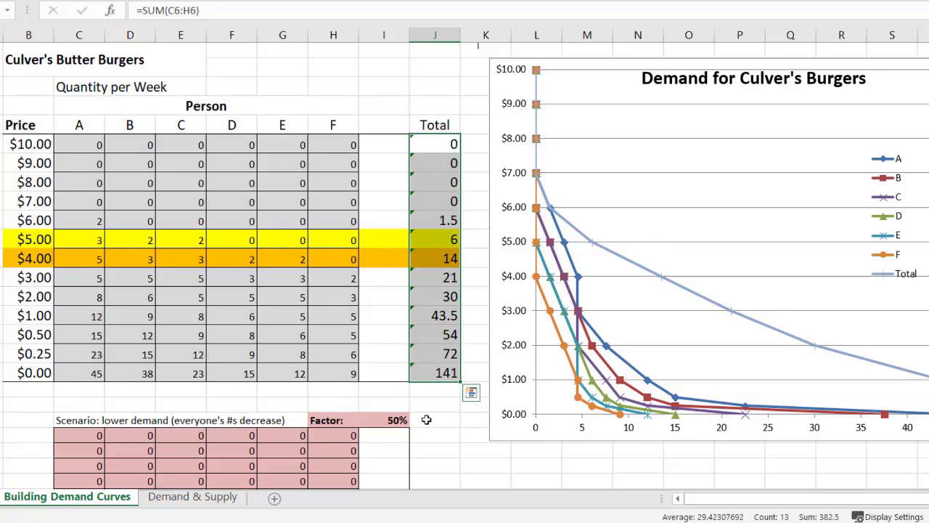
click(430, 419)
Step: Copy the lower-demand scenario's quantities and paste them over the weekly table of persons A to F
scroll(418, 374, down, 1)
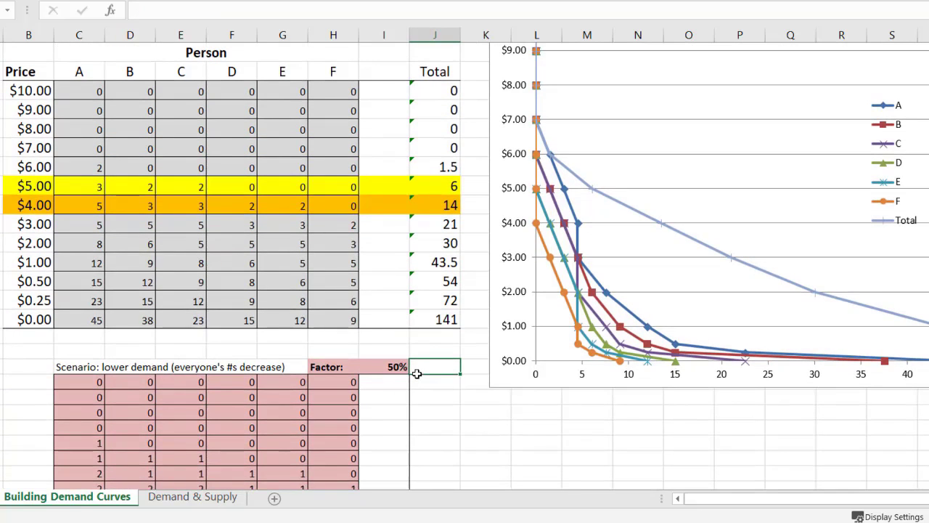
scroll(417, 366, down, 2)
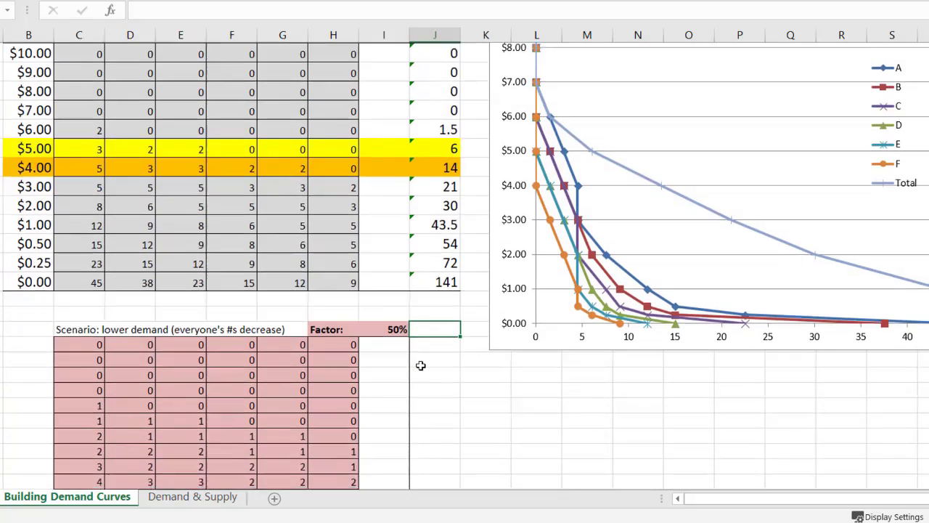
drag(82, 267, 327, 456)
click(412, 440)
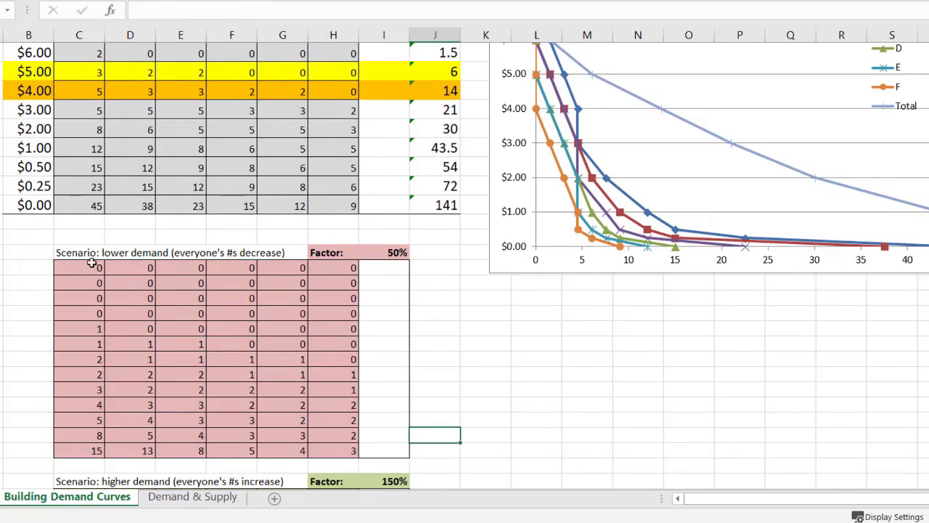
drag(92, 266, 325, 448)
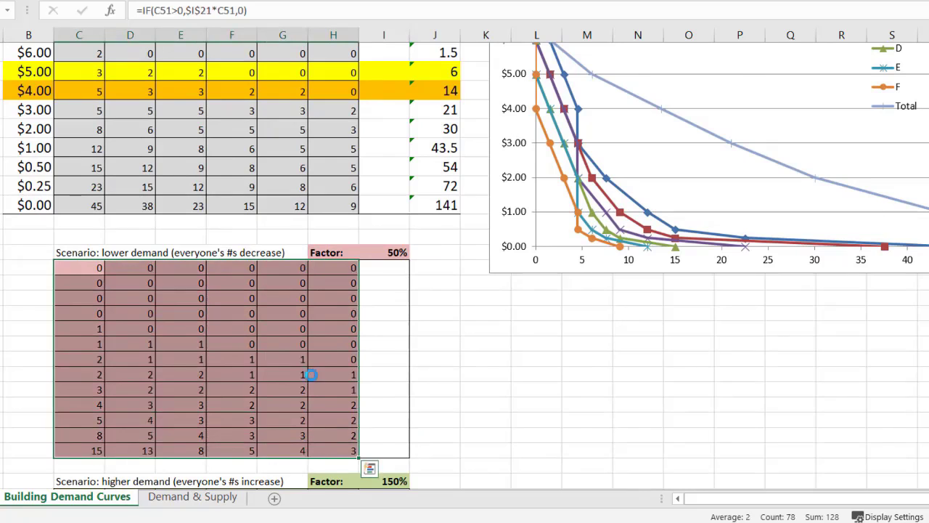
key(ctrl+c)
key(ctrl+v)
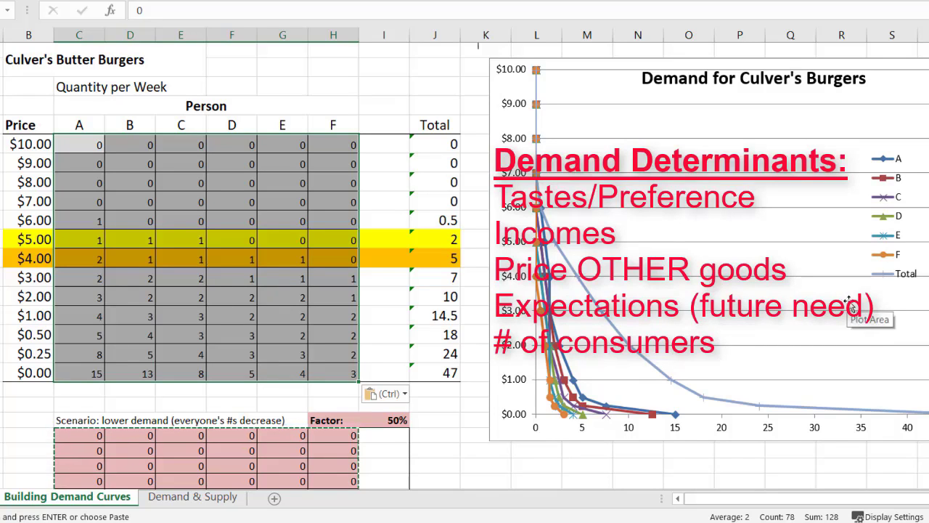
Step: Compare the prices and total quantities in the highlighted $5.00 and $4.00 rows under lower demand
click(317, 86)
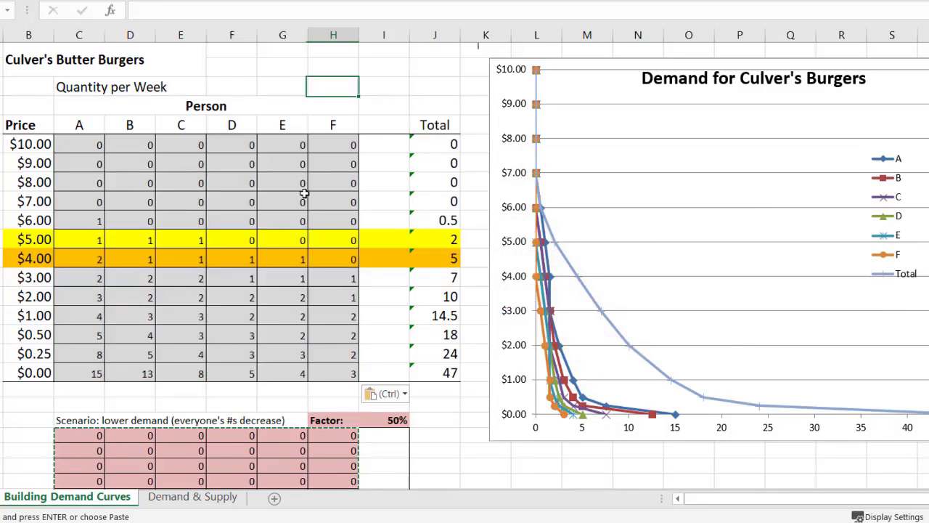
drag(29, 240, 26, 261)
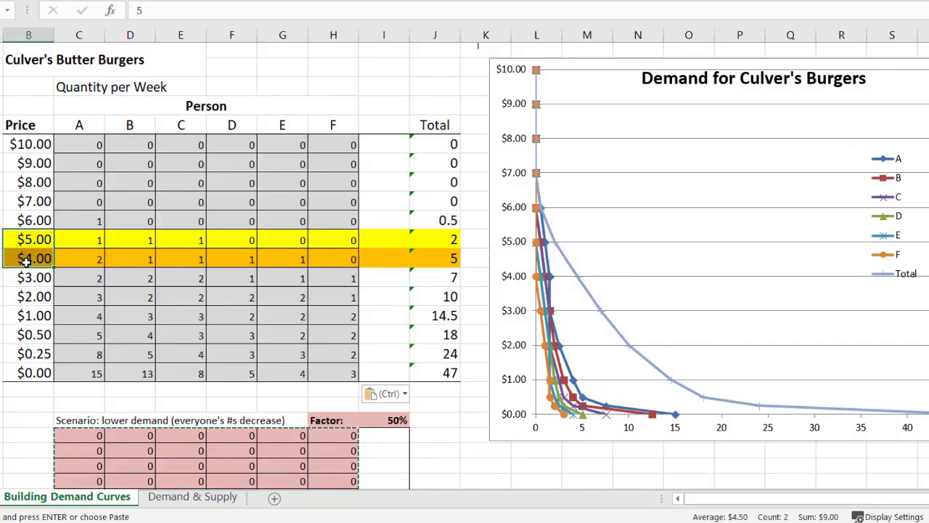
drag(431, 238, 427, 258)
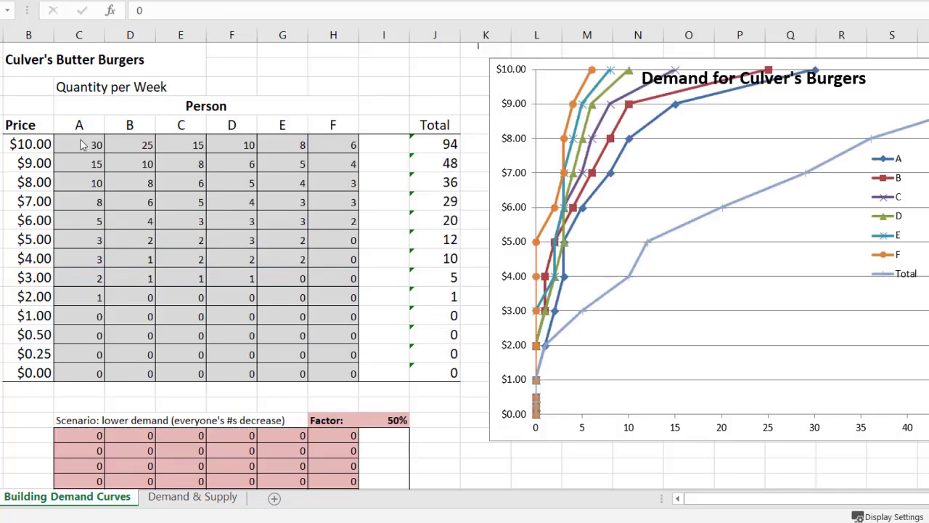
Step: Examine the weekly quantities of persons A to F and the Total column across all prices
drag(80, 124, 323, 372)
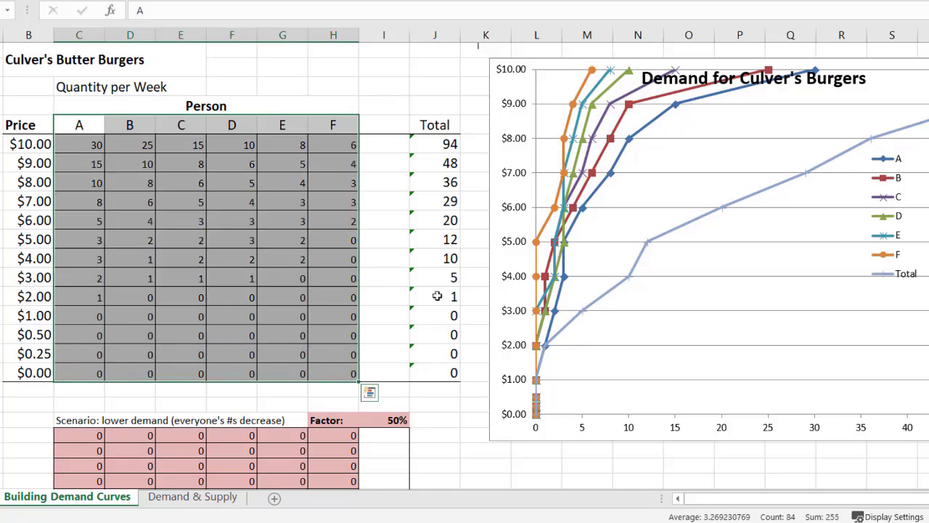
drag(454, 145, 436, 373)
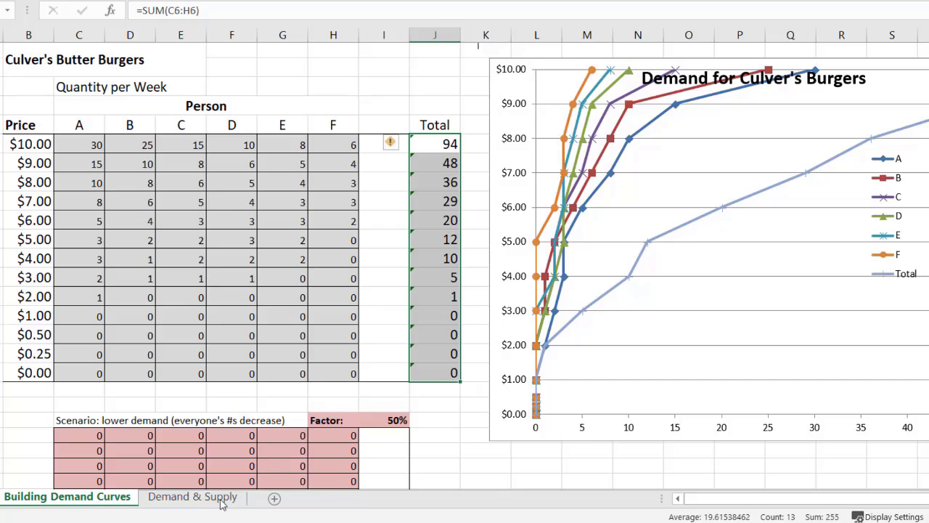
Step: Open the Demand & Supply sheet and move the chart over the Y lines and X lines data, beside the Equilibrium column
click(192, 496)
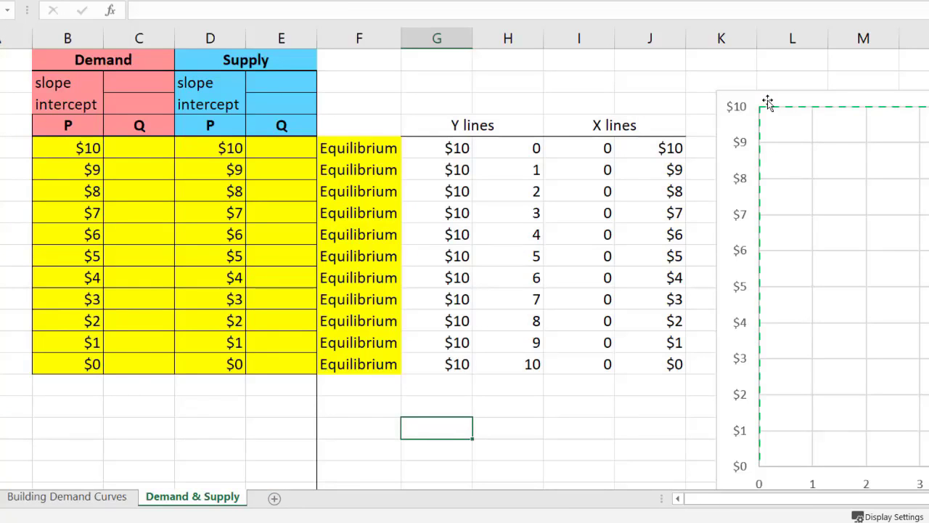
drag(767, 102, 427, 123)
click(143, 82)
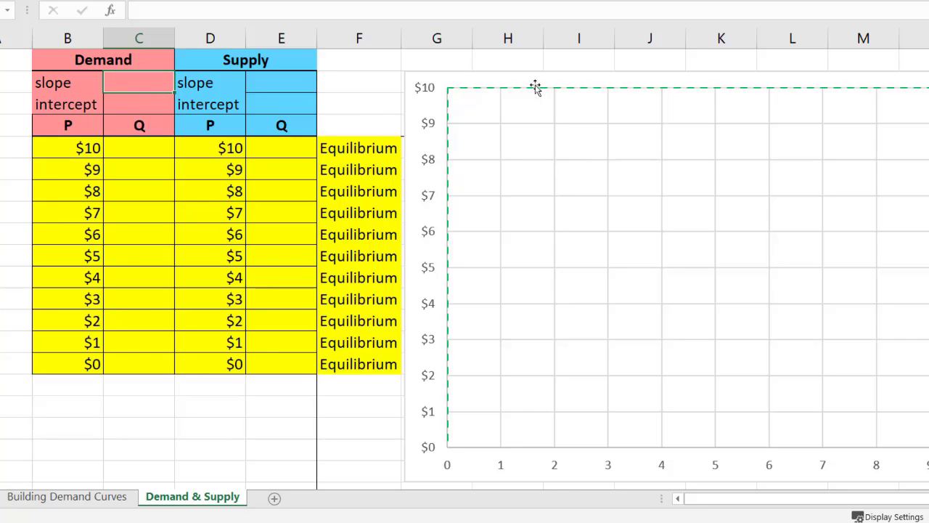
Step: Insert a wide blank column before the tables and handwrite Y = mX + b, rearranging P = mQ + b in red ink to isolate Q
right_click(5, 39)
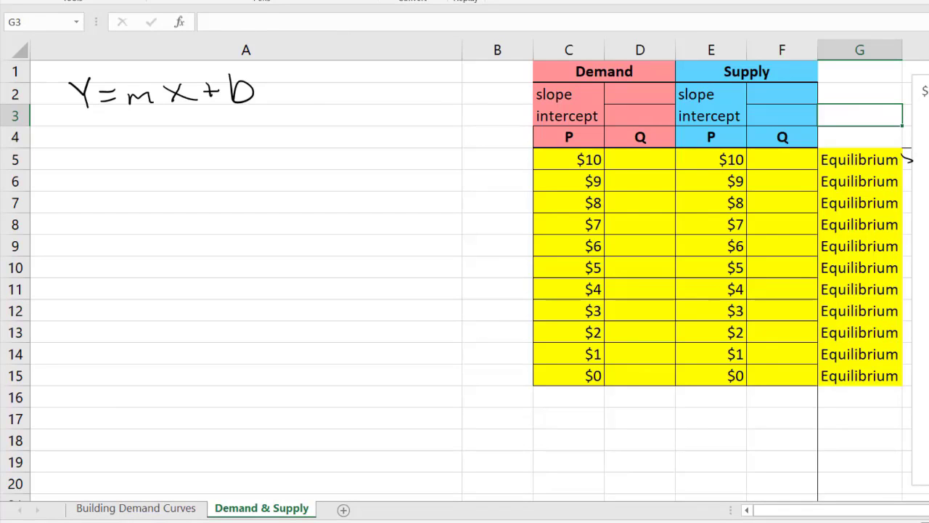
click(188, 1)
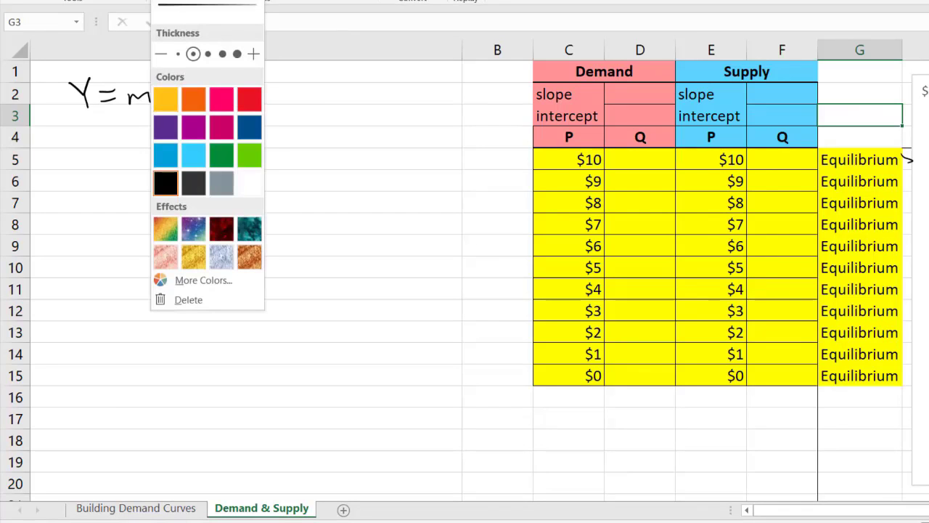
key(Escape)
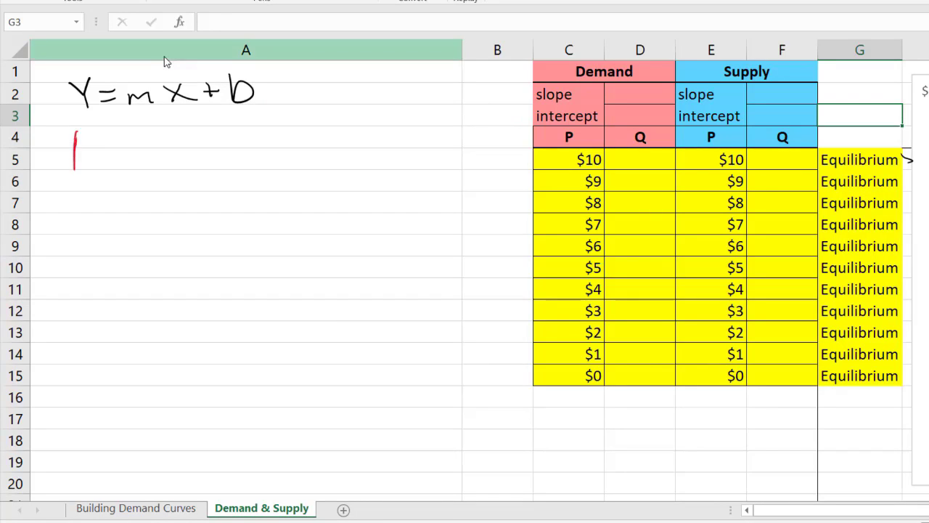
drag(75, 132, 74, 149)
mouse_move(202, 128)
mouse_down()
mouse_move(203, 160)
mouse_move(226, 157)
mouse_up()
drag(247, 127, 248, 158)
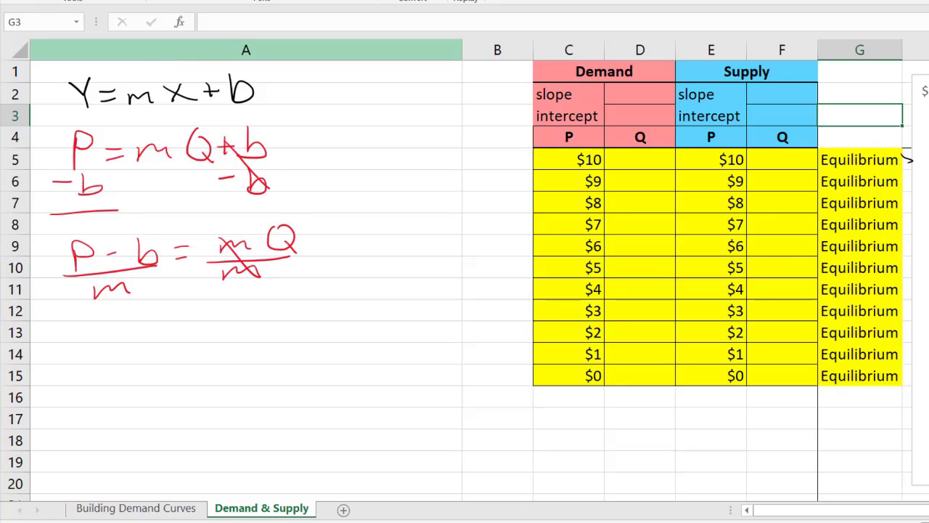
Step: Narrow column A to the width of the handwritten equations and shrink column B to a sliver
drag(464, 67, 313, 52)
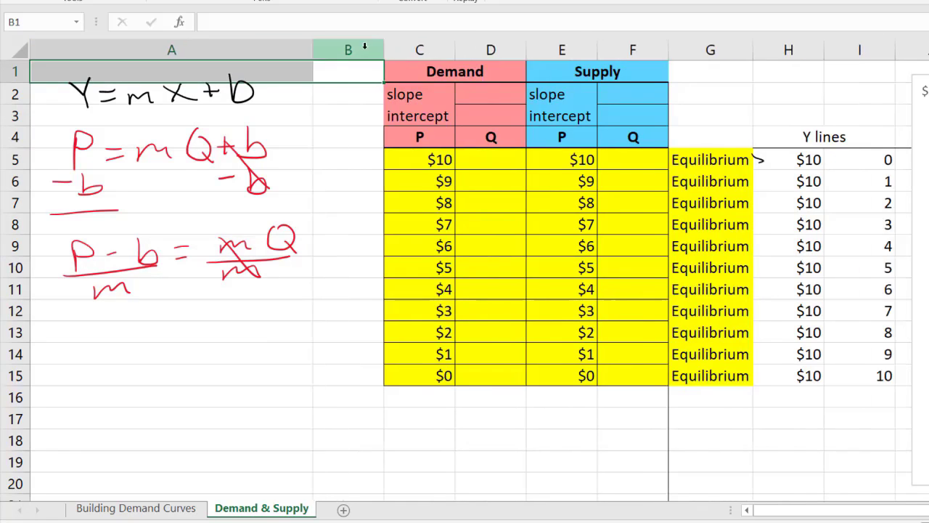
drag(384, 45, 314, 45)
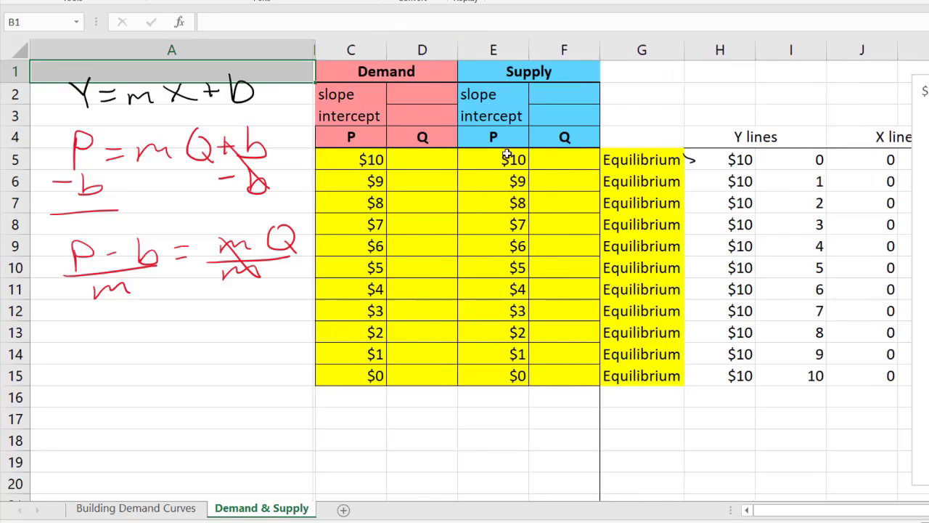
Step: Set the Demand slope to -1 and the Demand intercept to 10
click(406, 101)
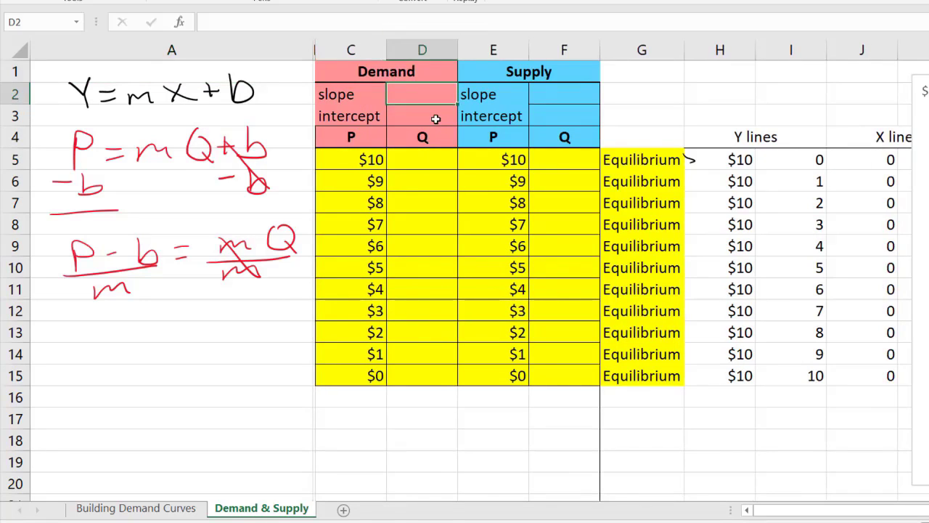
text(-1)
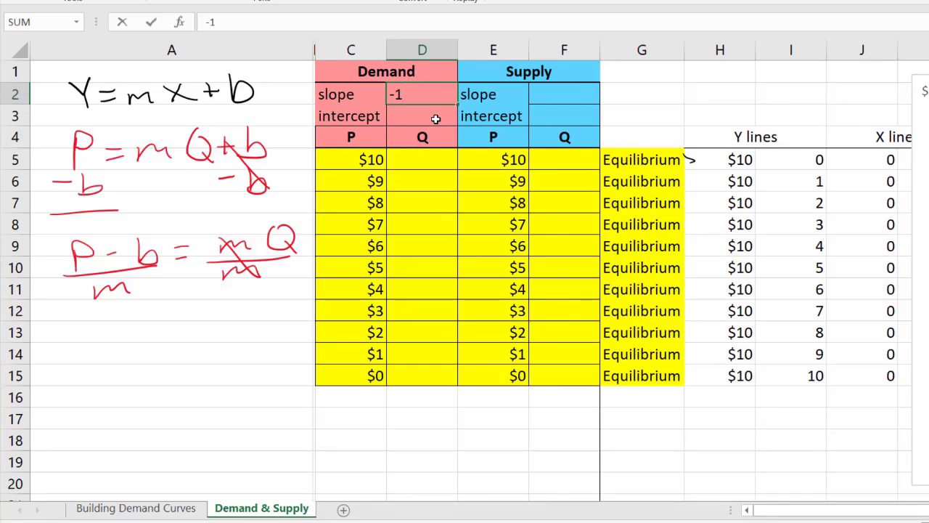
key(Return)
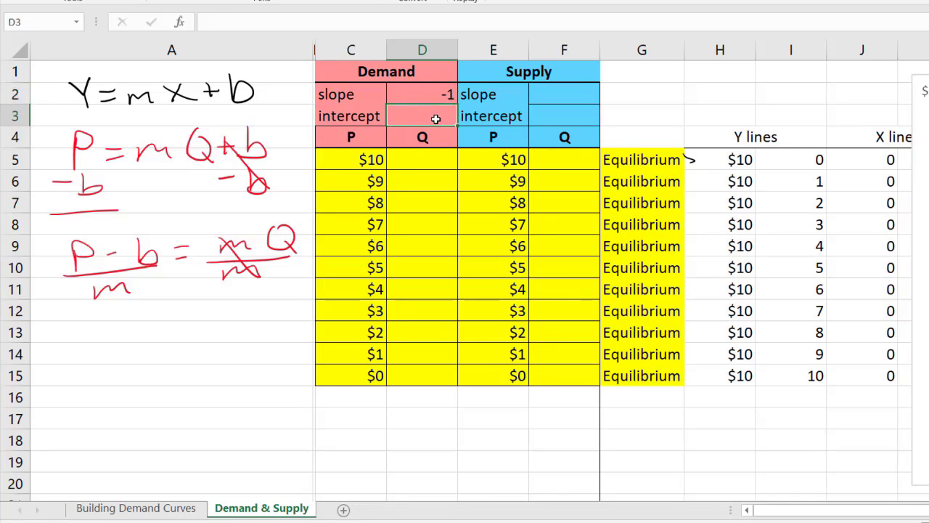
text(10)
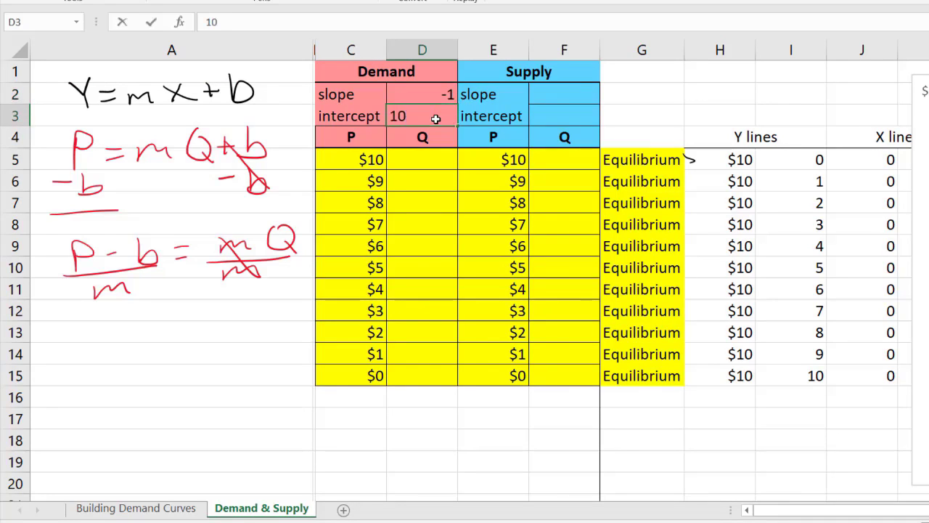
key(Return)
Step: Enter =(C5-$D$3)/$D$2 as the Demand quantity in D5 and fill it down to the $0 row
key(Return)
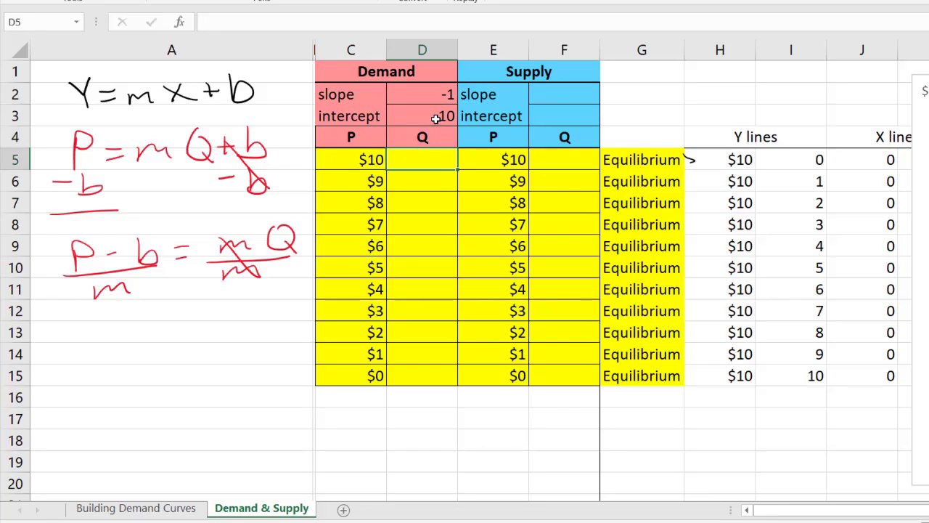
text(=)
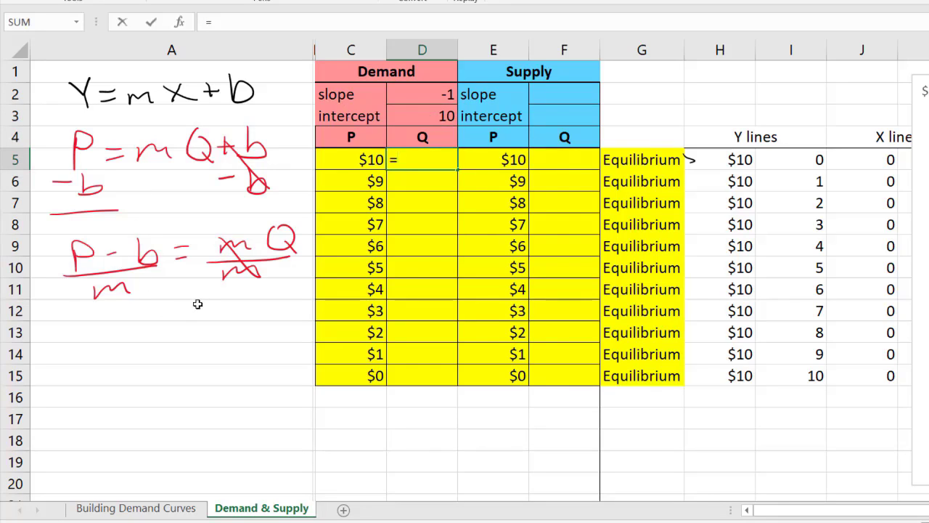
text(()
click(356, 157)
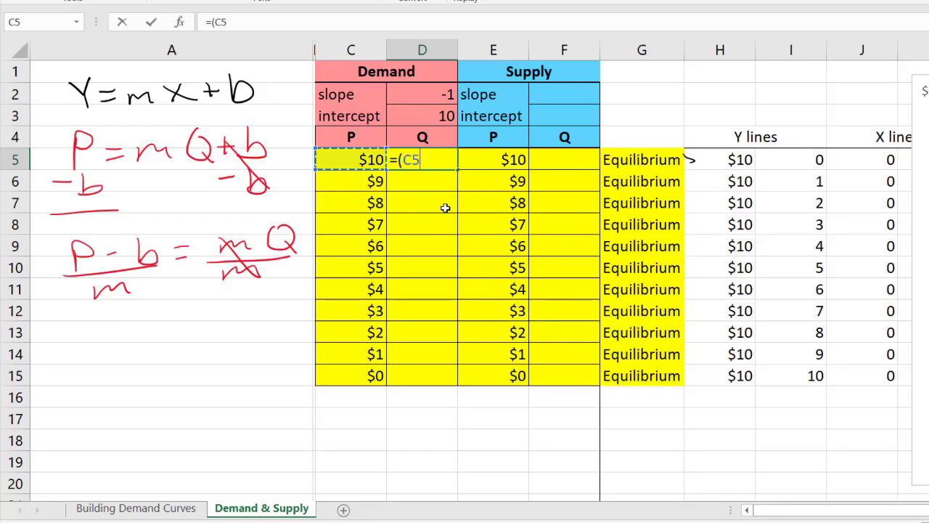
text(-)
click(426, 115)
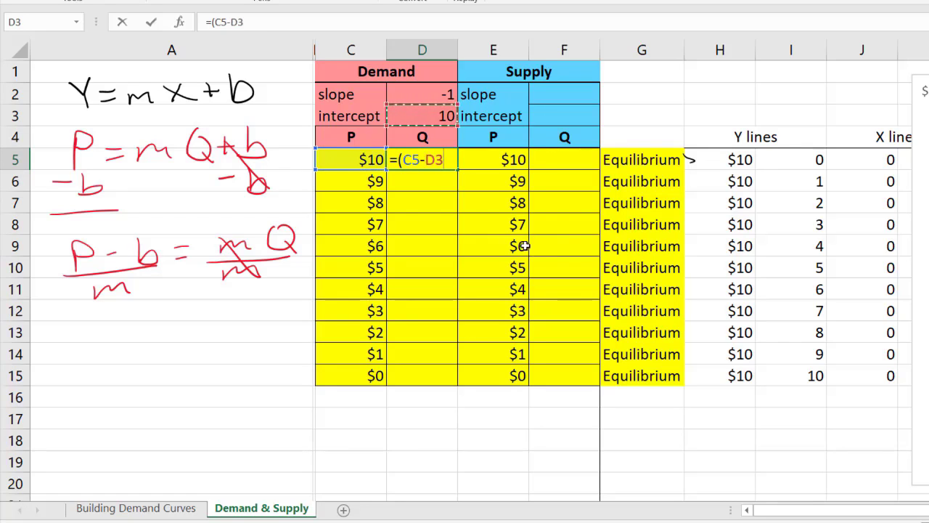
key(F4)
text()/)
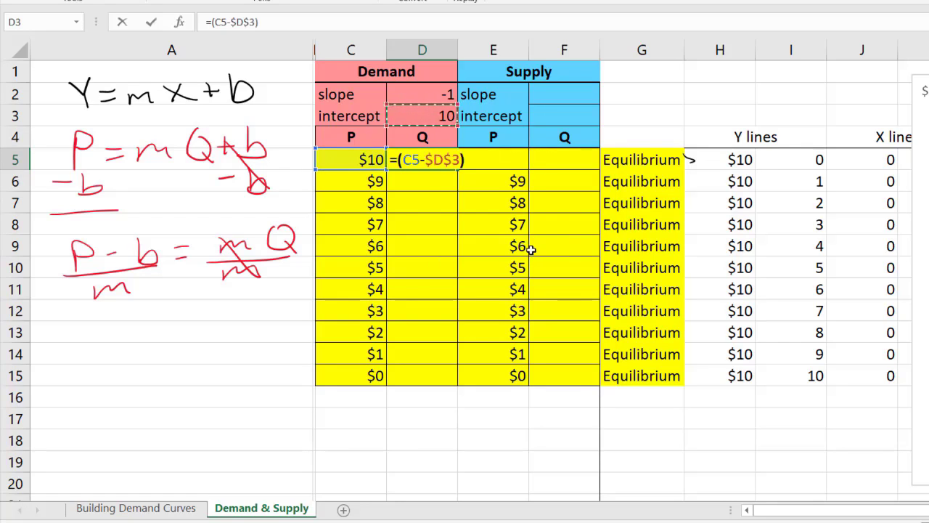
click(422, 94)
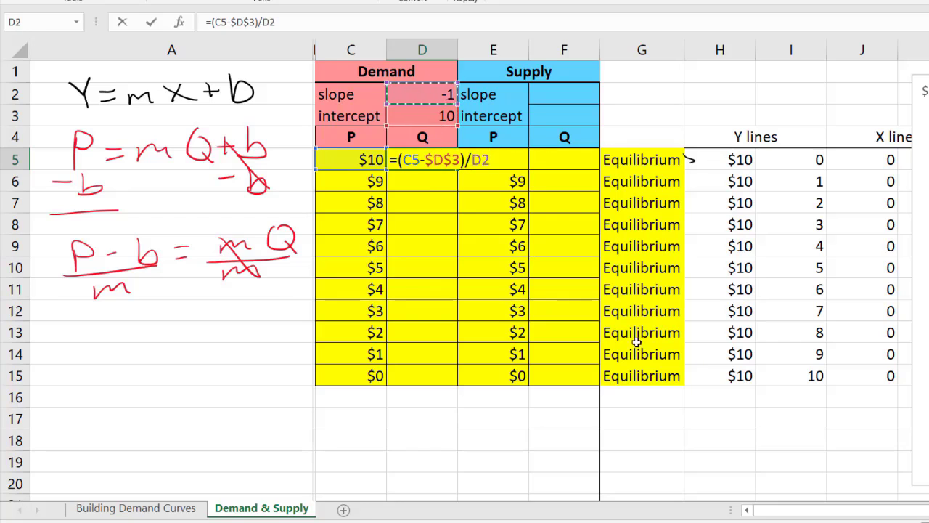
key(F4)
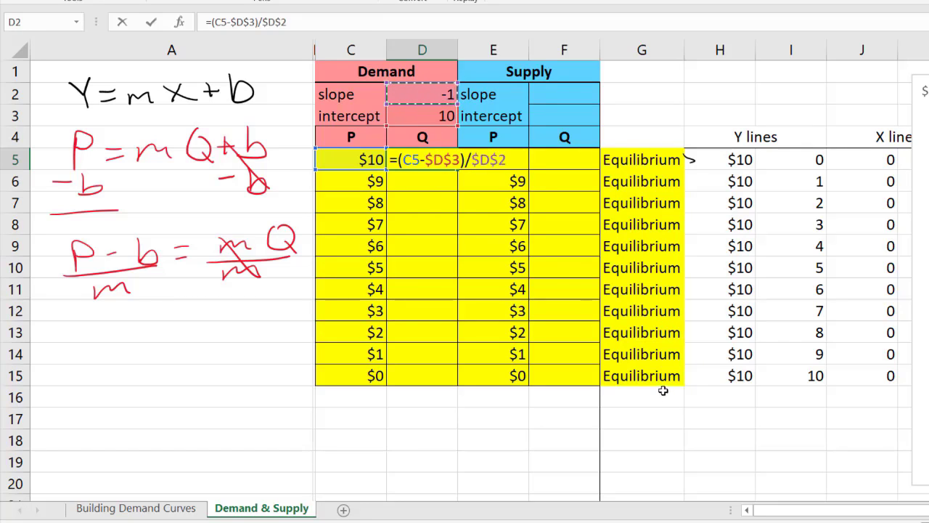
key(Return)
click(452, 166)
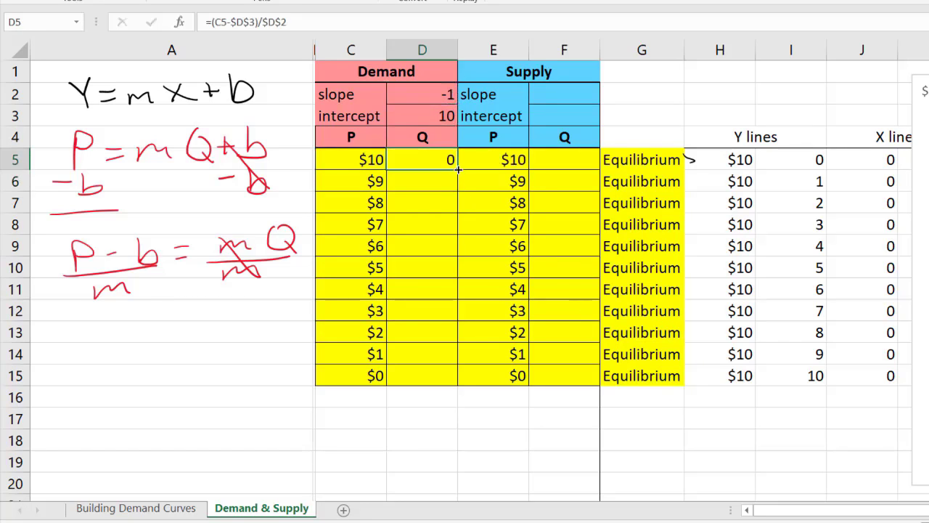
drag(458, 169, 463, 377)
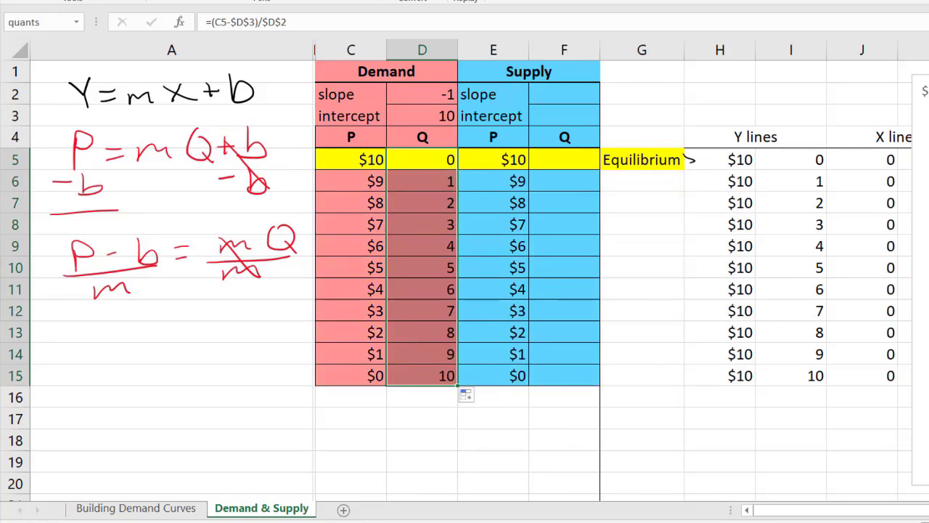
Step: Move the chart beside the Supply table, then set the Supply slope to 1 and intercept to 0
drag(922, 81, 649, 79)
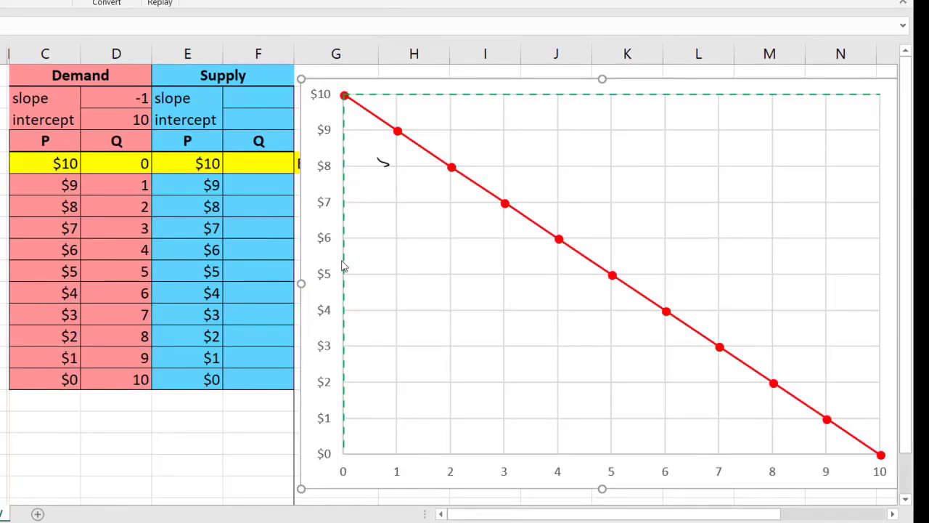
click(253, 96)
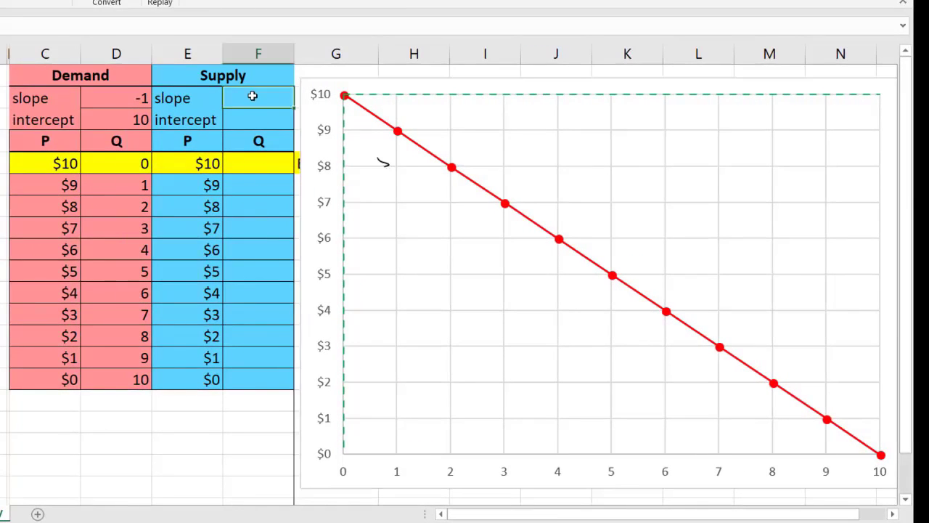
text(1)
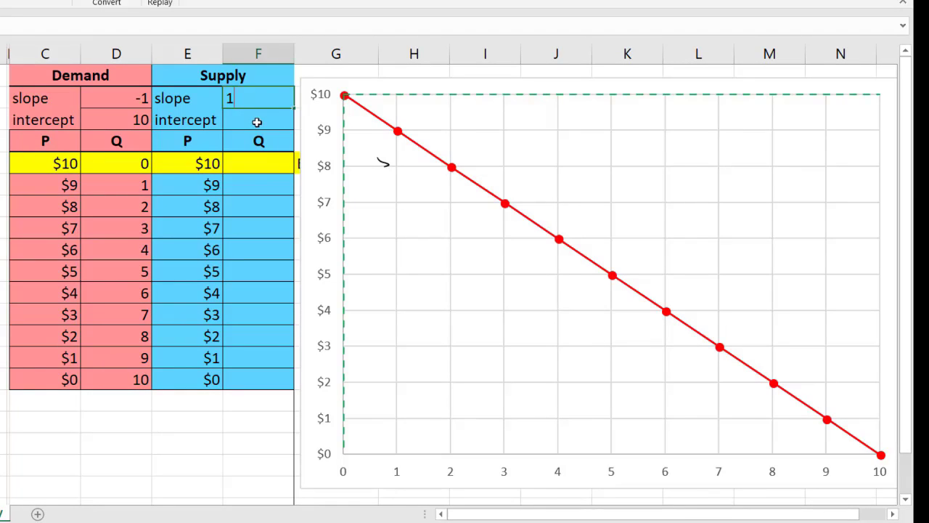
key(Return)
text(0)
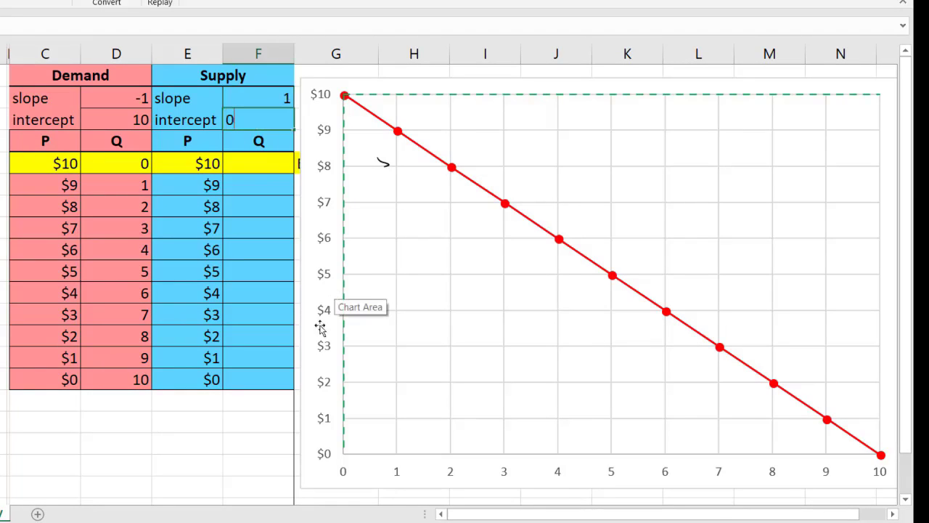
click(280, 231)
Step: Enter =(E5-$F$3)/$F$2 as the Supply quantity in F5 and fill it down to the $0 row
click(260, 165)
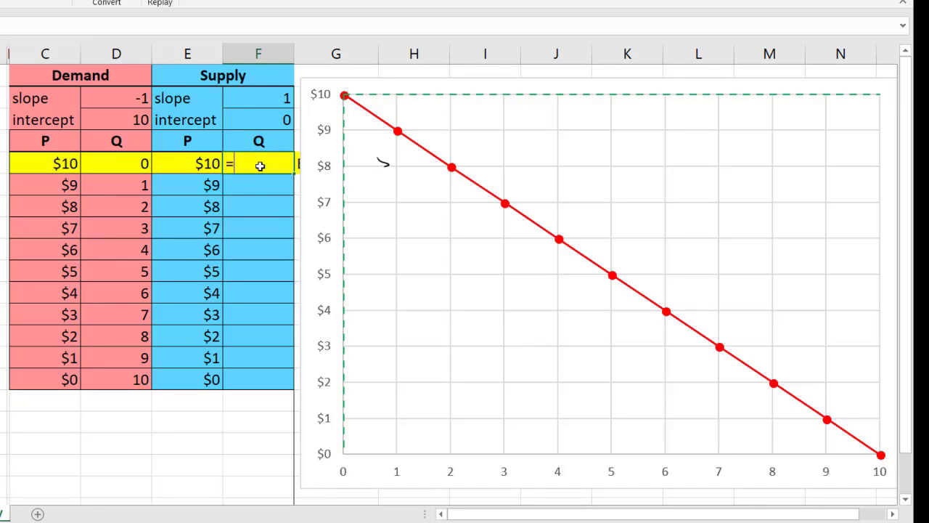
text(=()
click(199, 166)
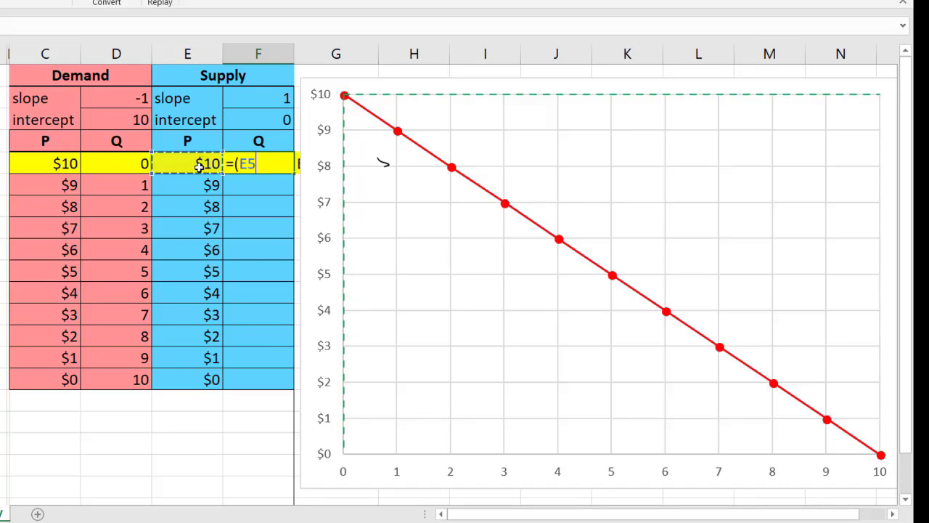
text(-)
click(271, 121)
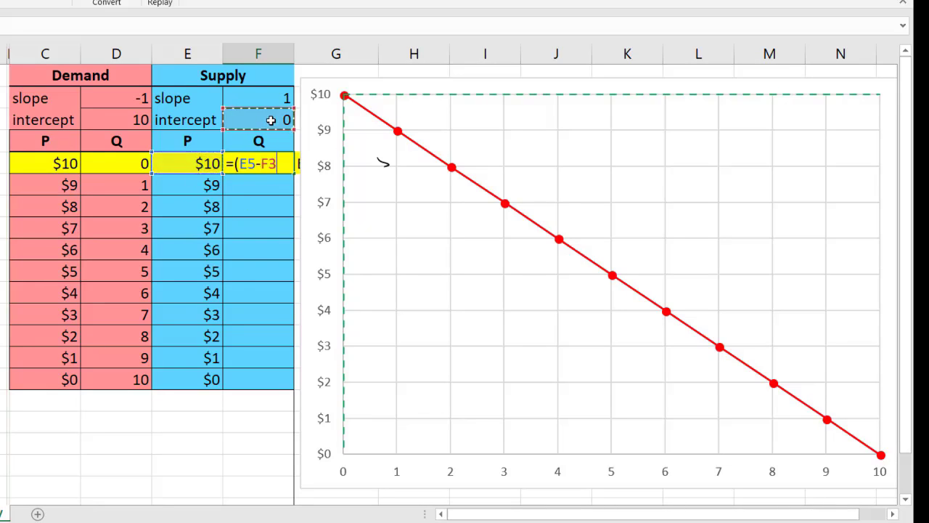
key(F4)
text())
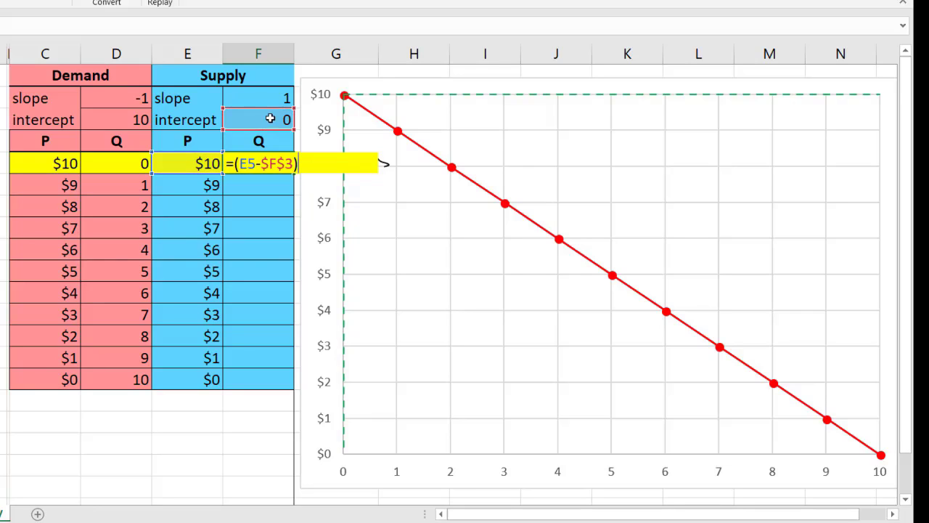
text(/)
click(270, 97)
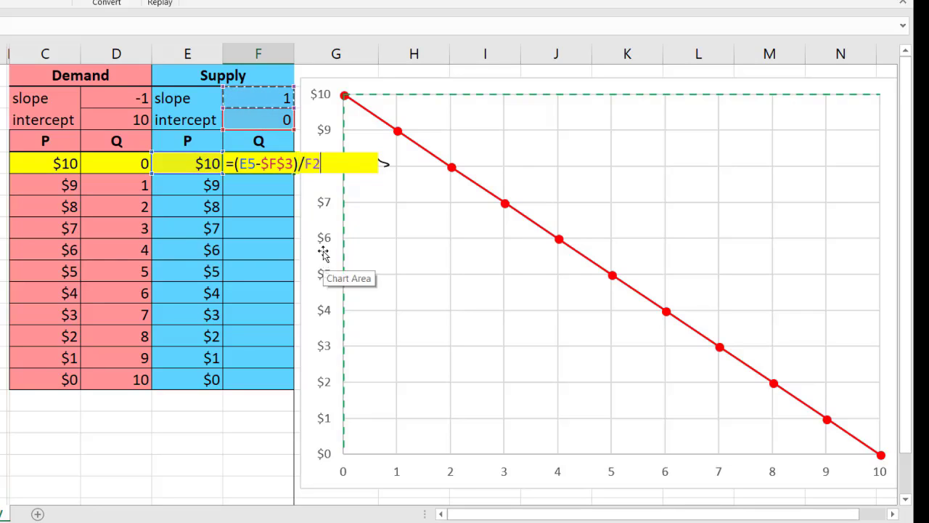
key(F4)
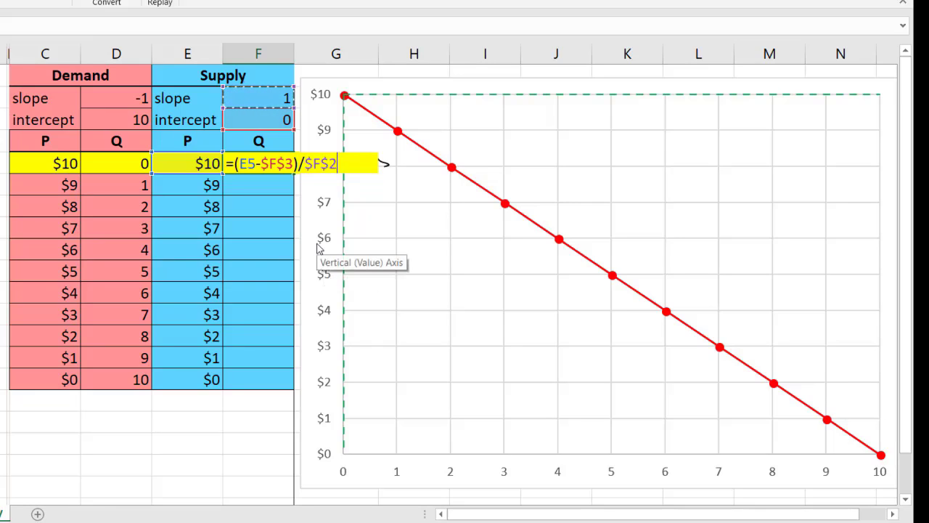
key(Return)
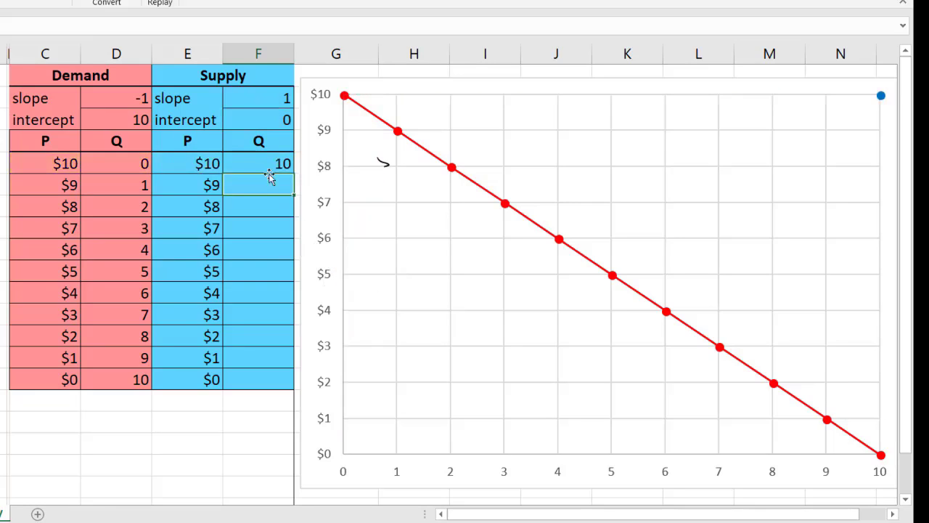
click(262, 162)
double_click(295, 172)
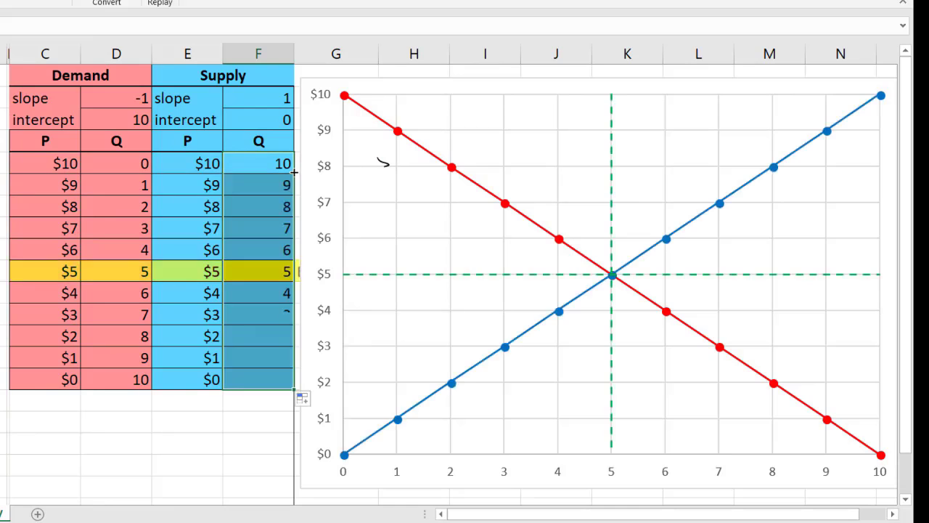
Step: Move the chart away from the tables so it clears the Equilibrium label in column G
drag(416, 79, 496, 73)
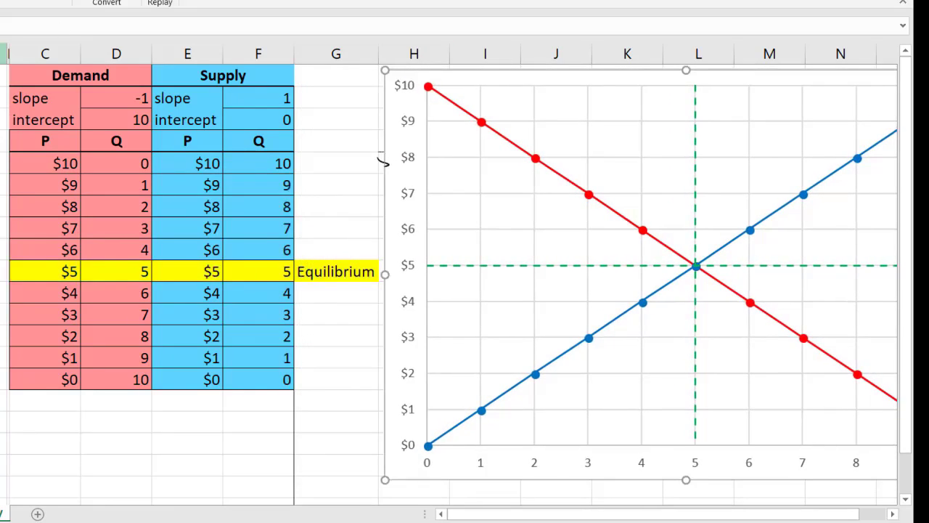
drag(8, 53, 0, 54)
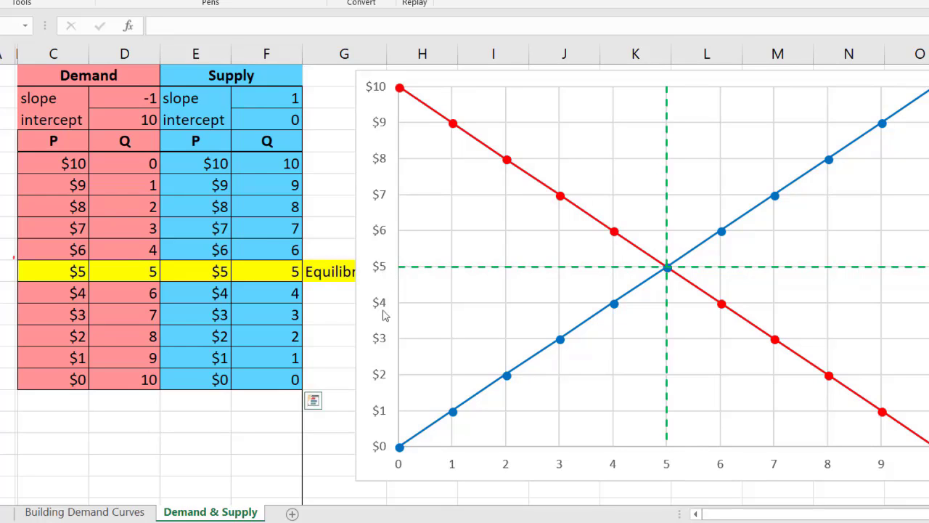
drag(394, 72, 428, 70)
Step: Test a Demand intercept of 12 and restore it to 10
click(125, 120)
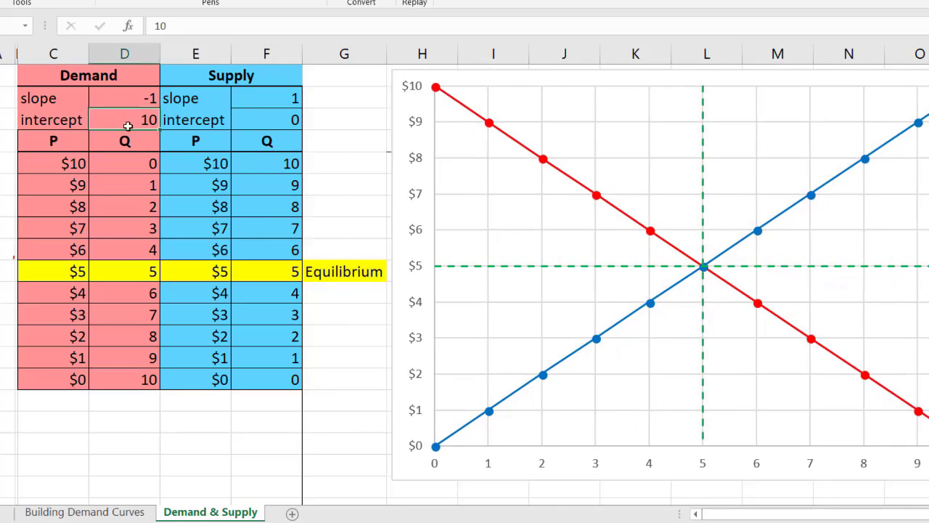
text(12)
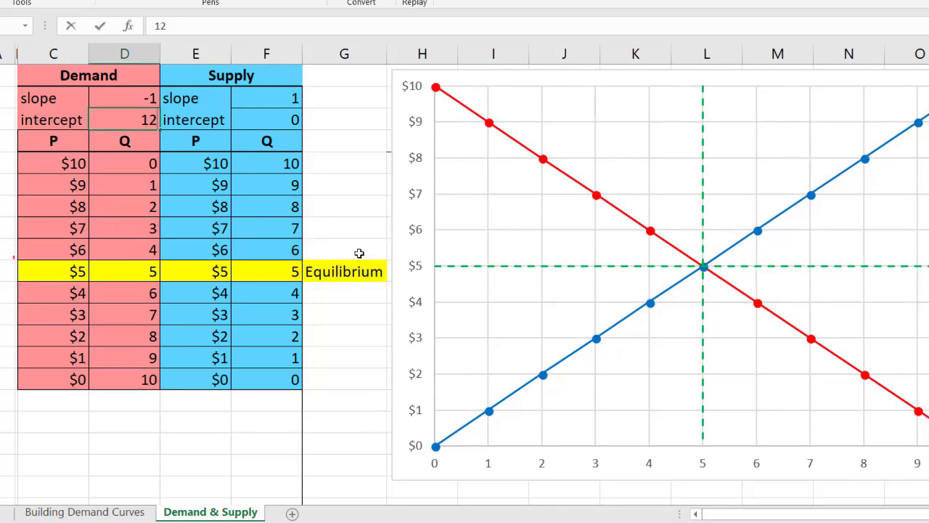
key(Return)
click(140, 120)
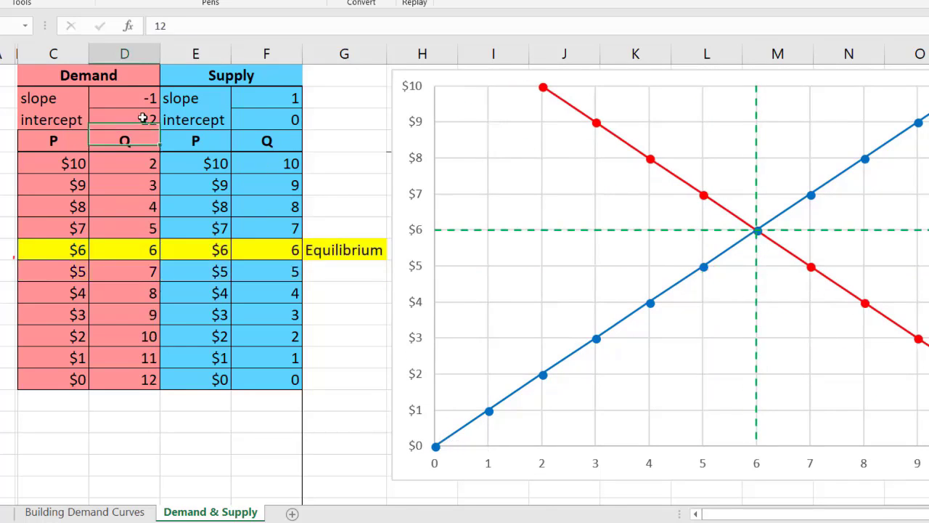
text(10)
key(Return)
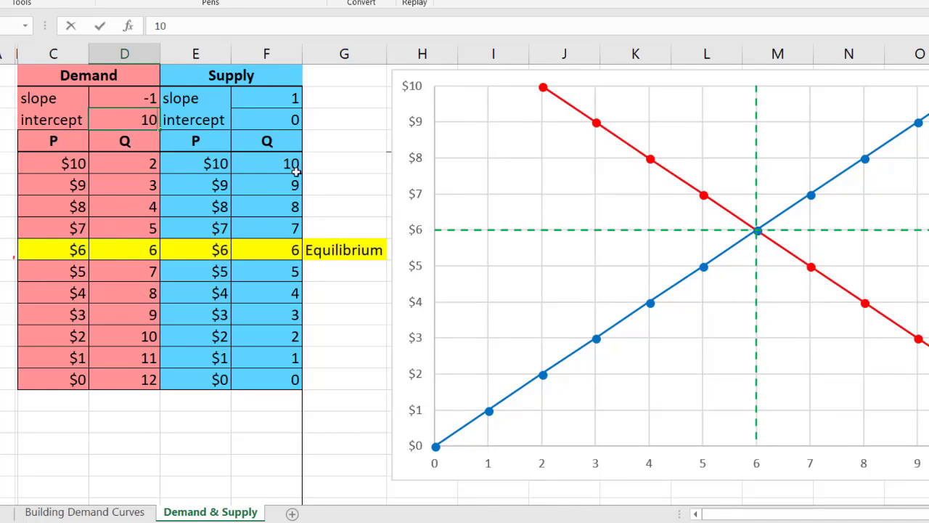
Step: Test Supply intercepts of 8 and 2, and reset the Supply intercept to 0
click(277, 124)
text(8)
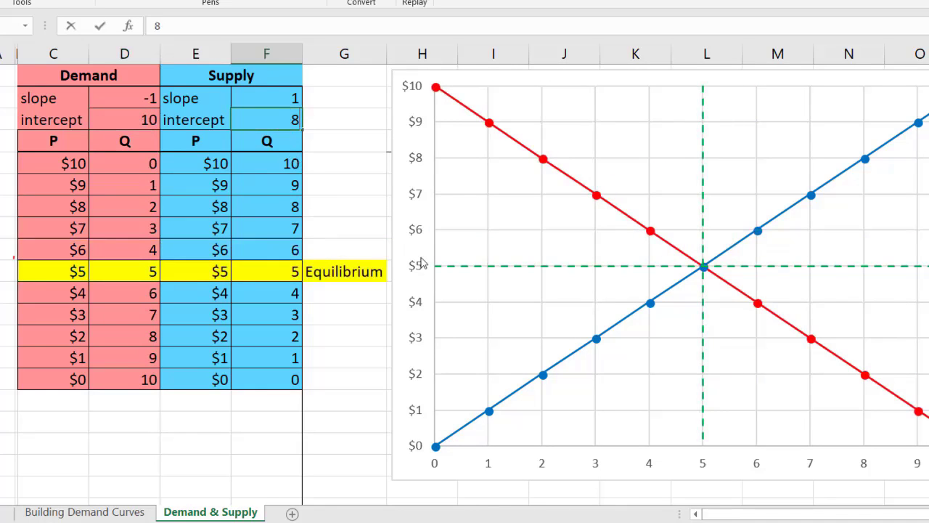
key(Return)
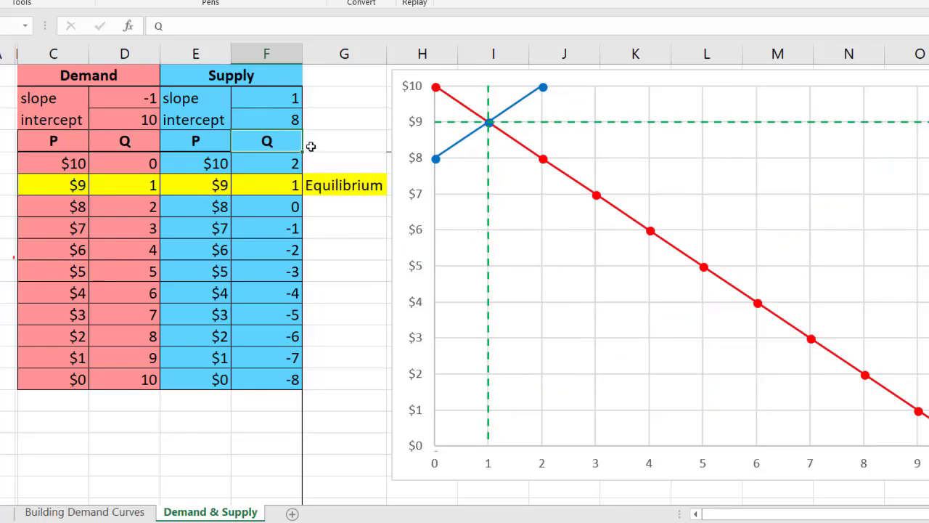
click(268, 116)
text(2)
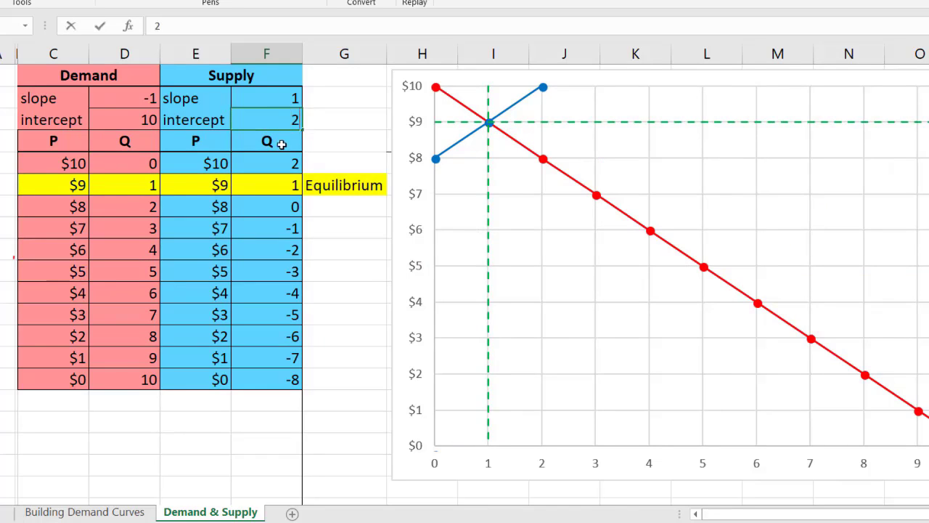
key(Return)
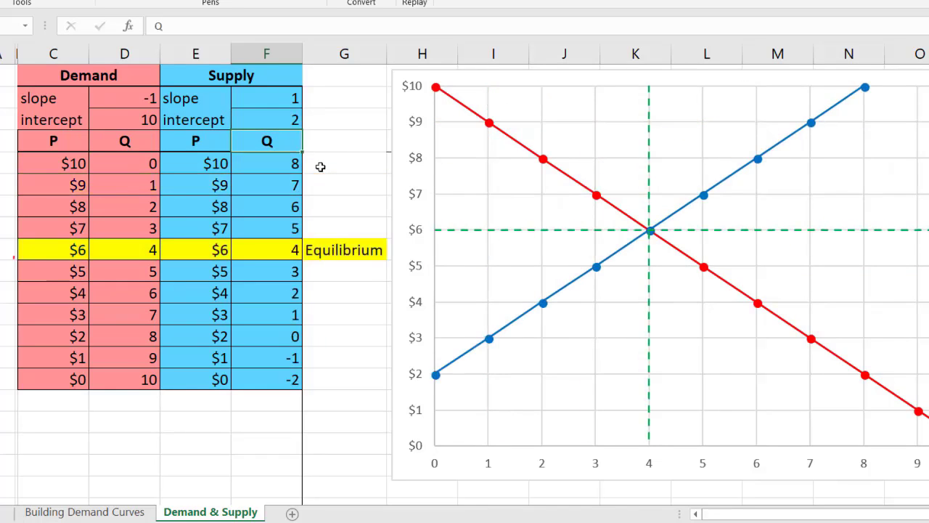
click(277, 118)
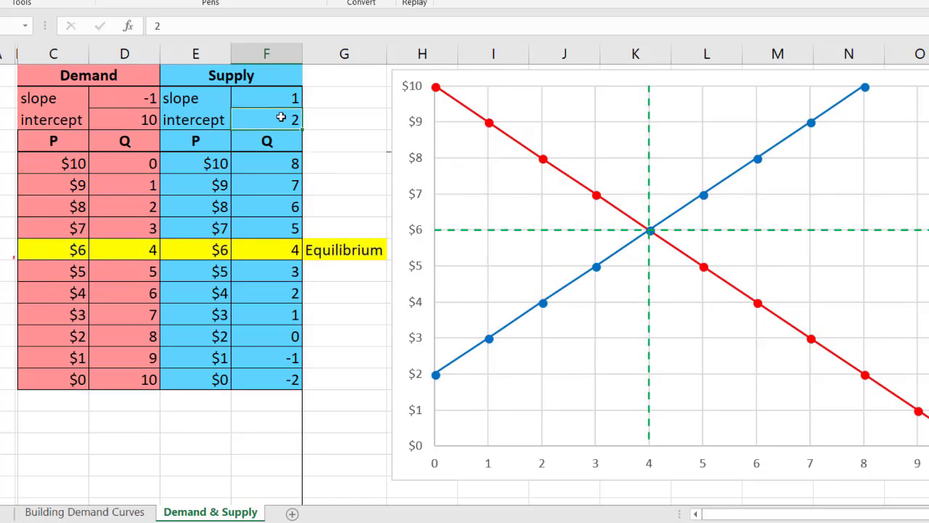
text(0)
key(Return)
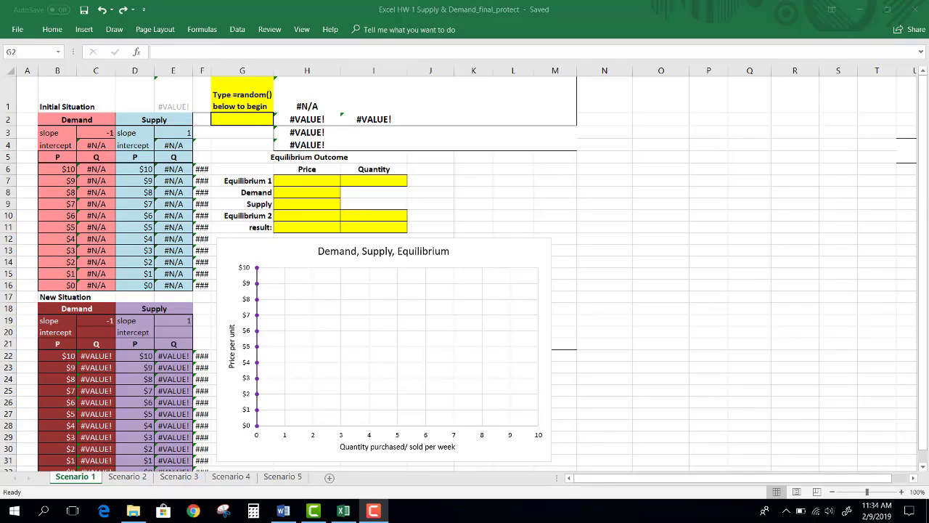
click(926, 210)
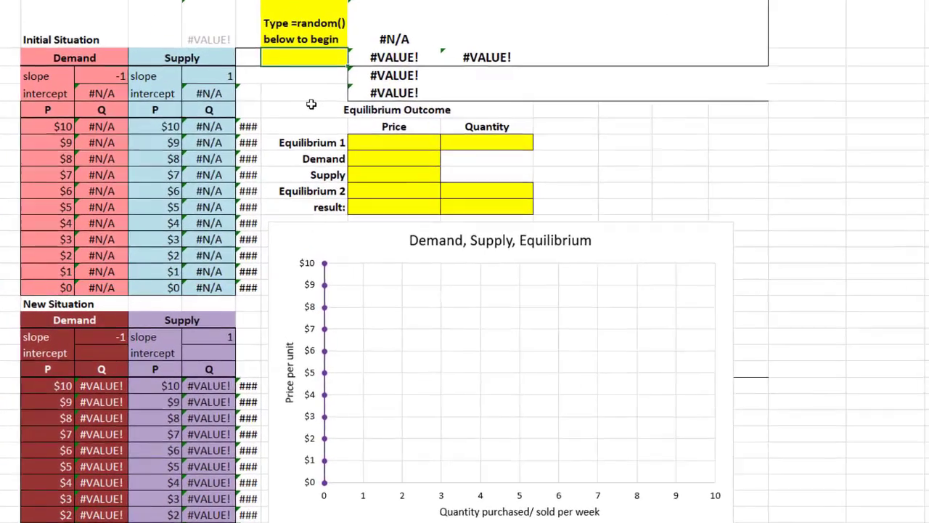
text(=)
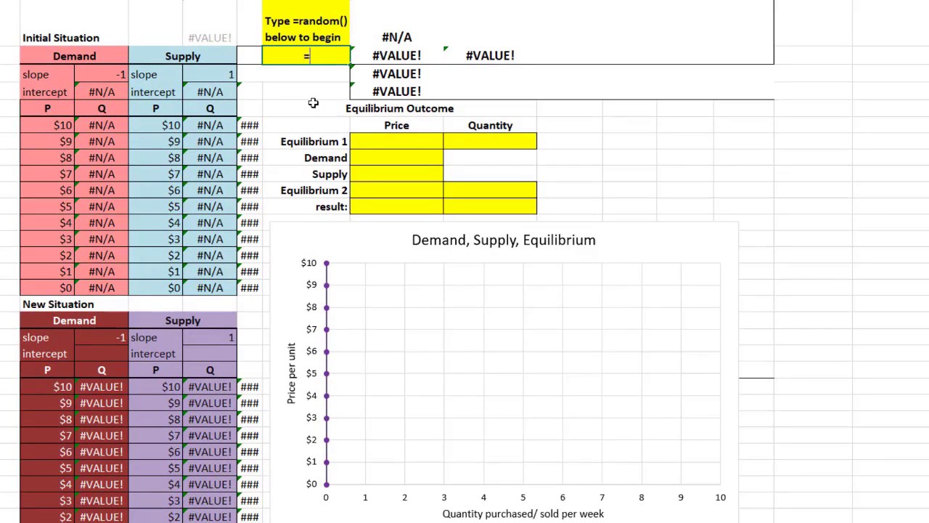
text(rando)
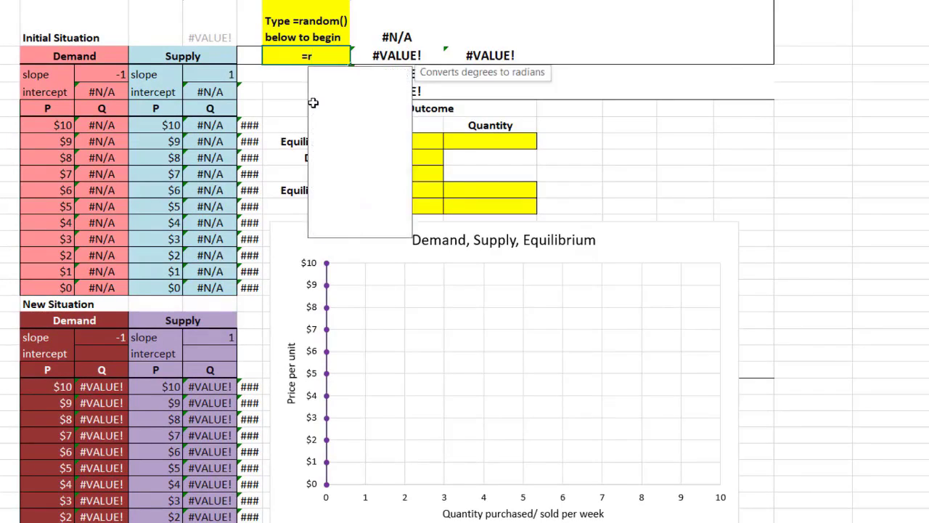
text(m())
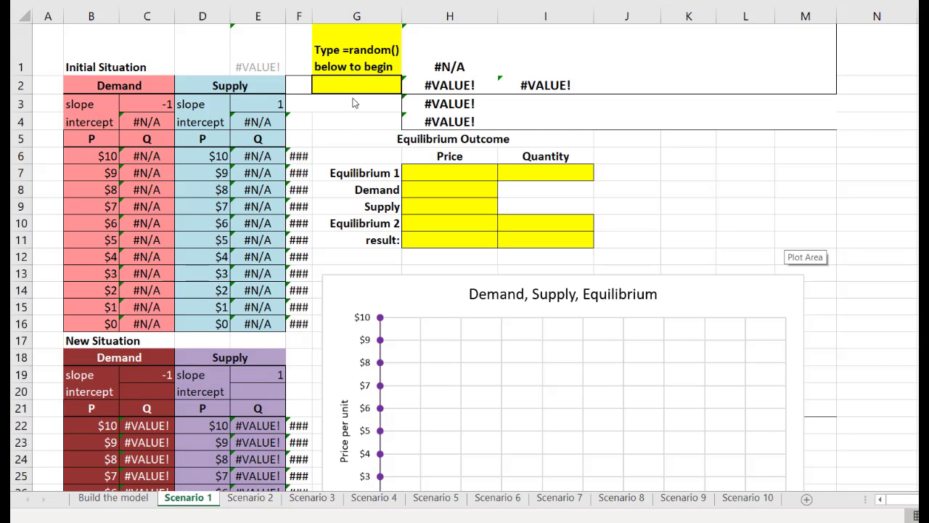
Step: Enter =random() in yellow cell G2 of the Scenario 1 sheet to generate a scenario
click(361, 89)
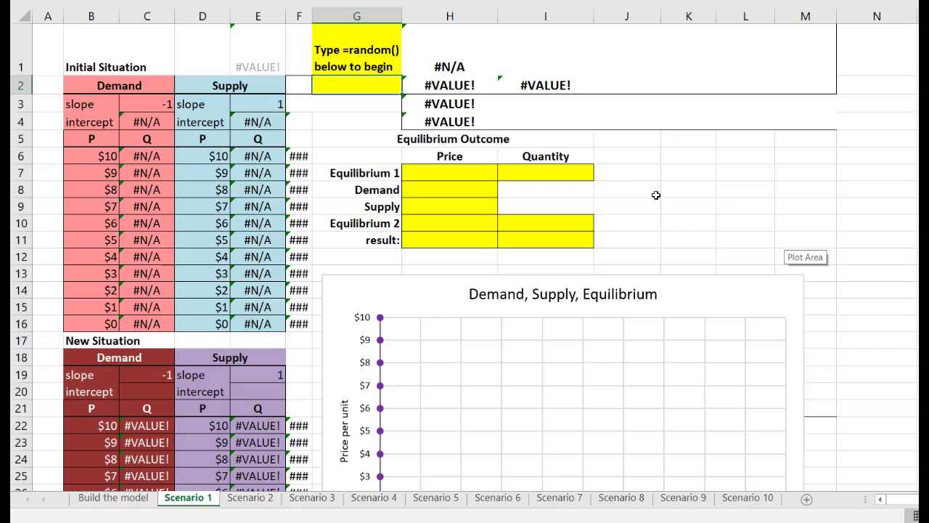
text(=random)
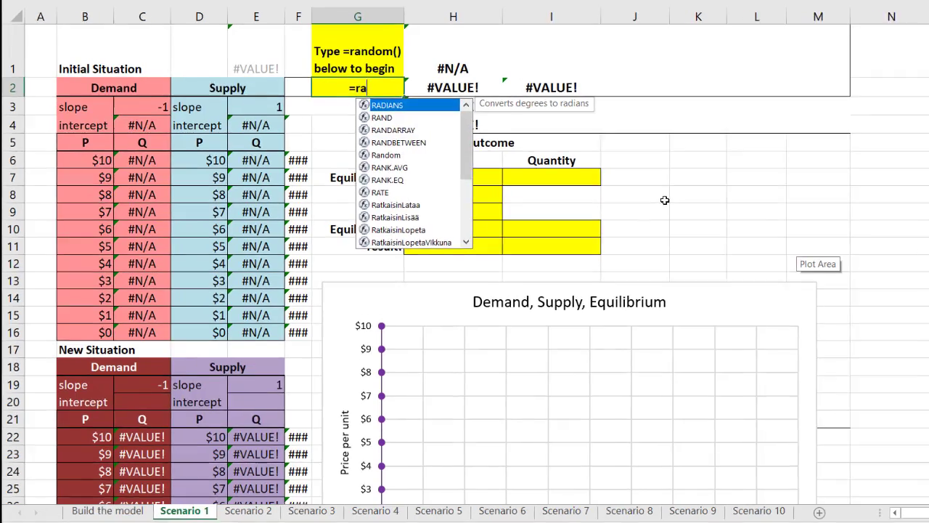
text(())
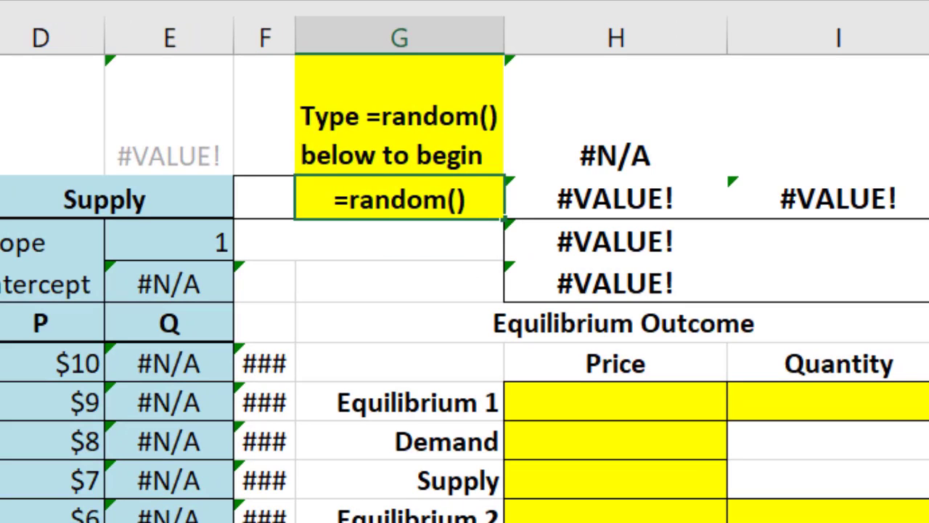
key(Return)
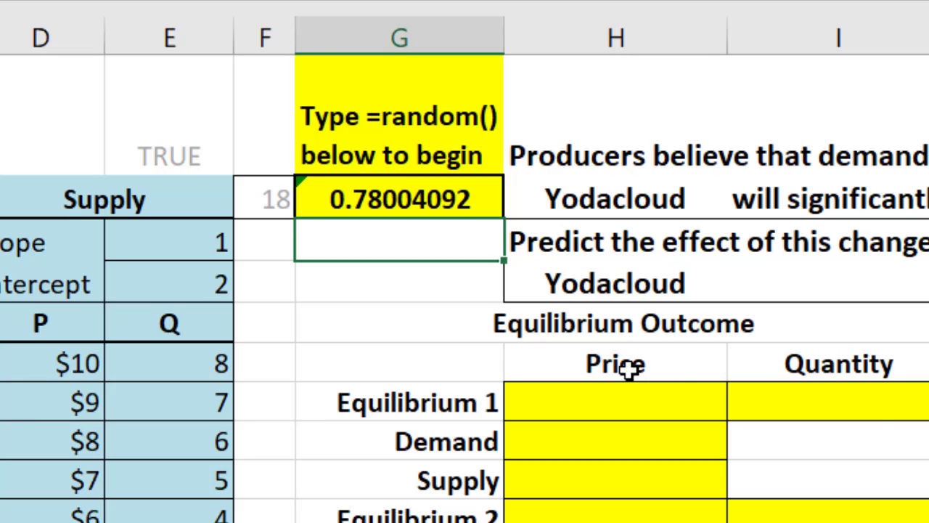
click(381, 272)
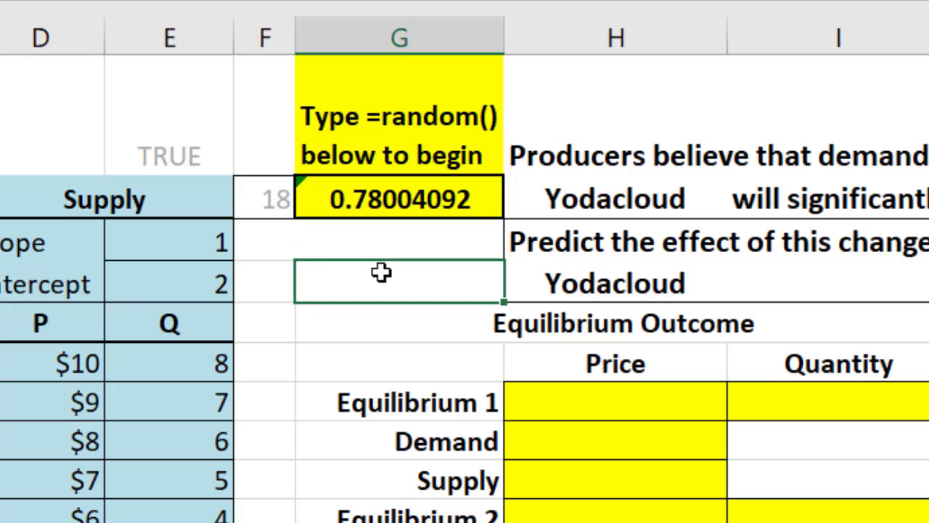
Step: Replace the random number formula in G2 with the fixed value 0.78
click(383, 205)
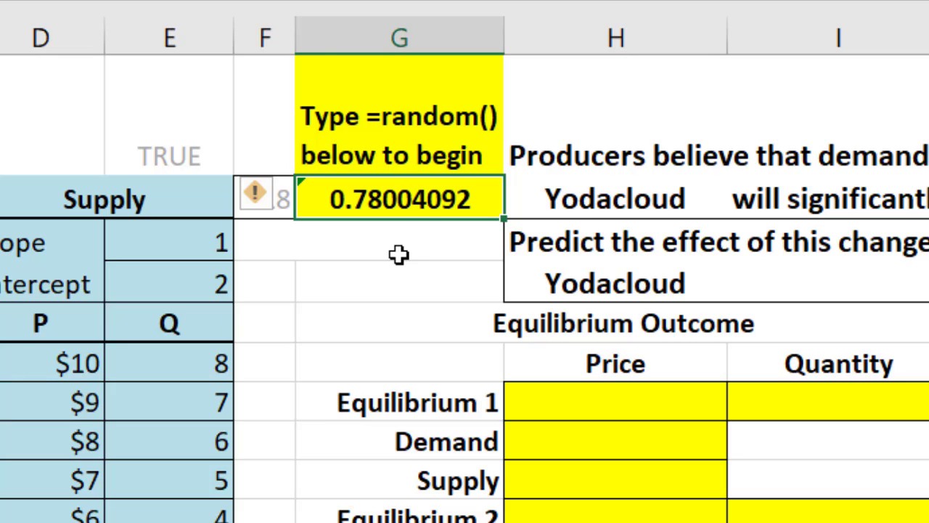
text(.78)
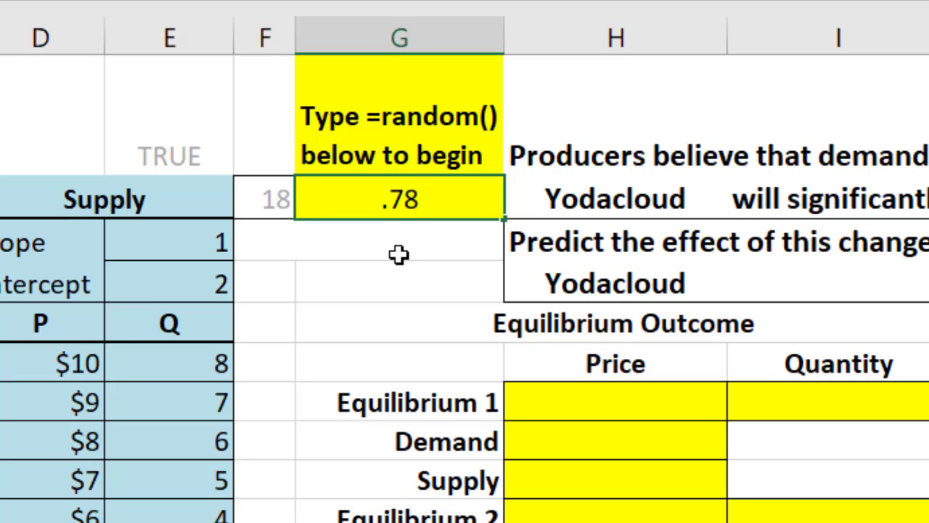
key(Return)
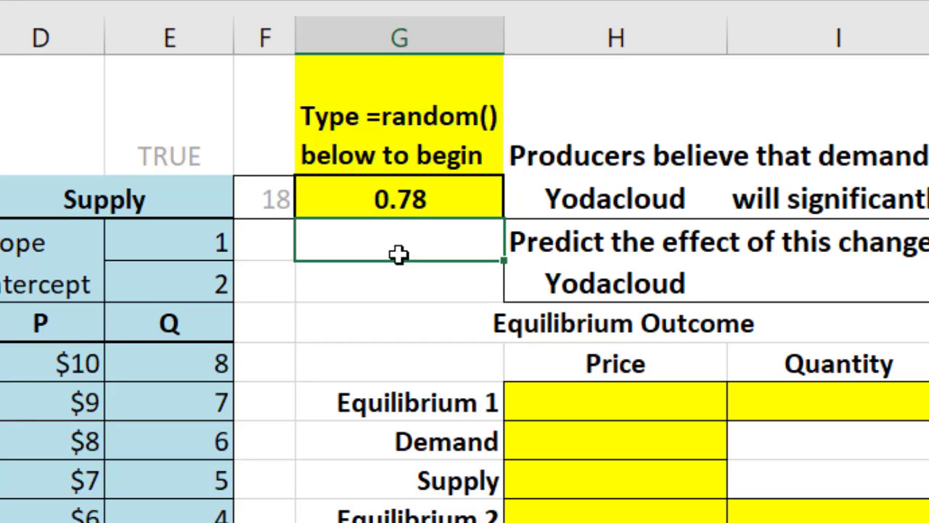
double_click(403, 199)
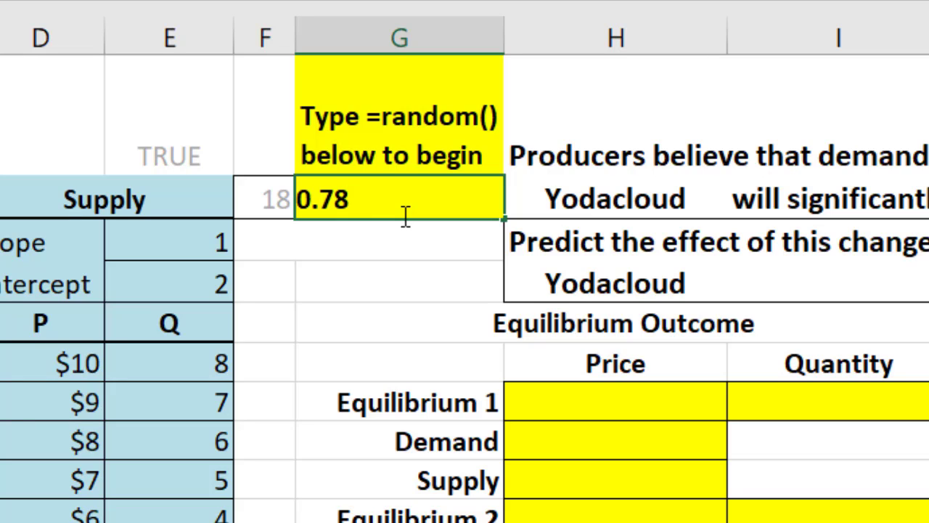
key(Escape)
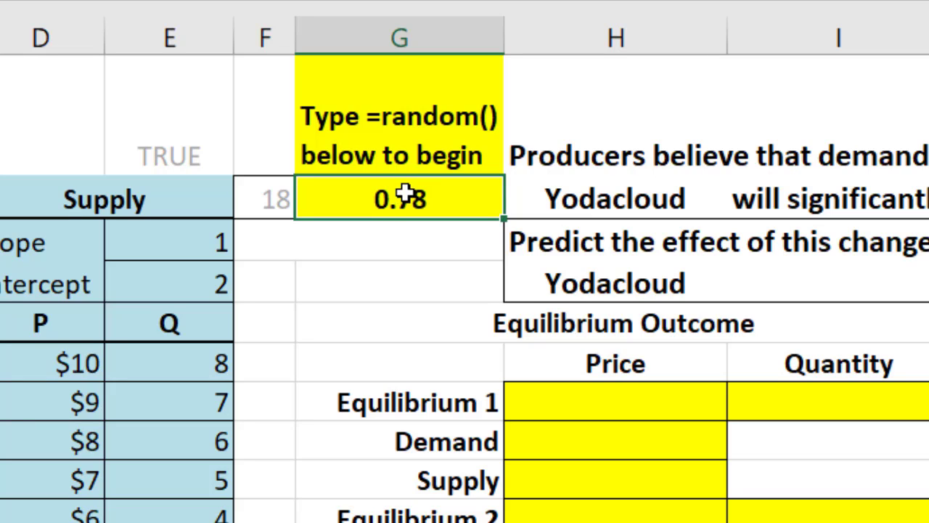
Step: Clear the fixed number from G2 and enter =random() again to draw a different scenario
key(Delete)
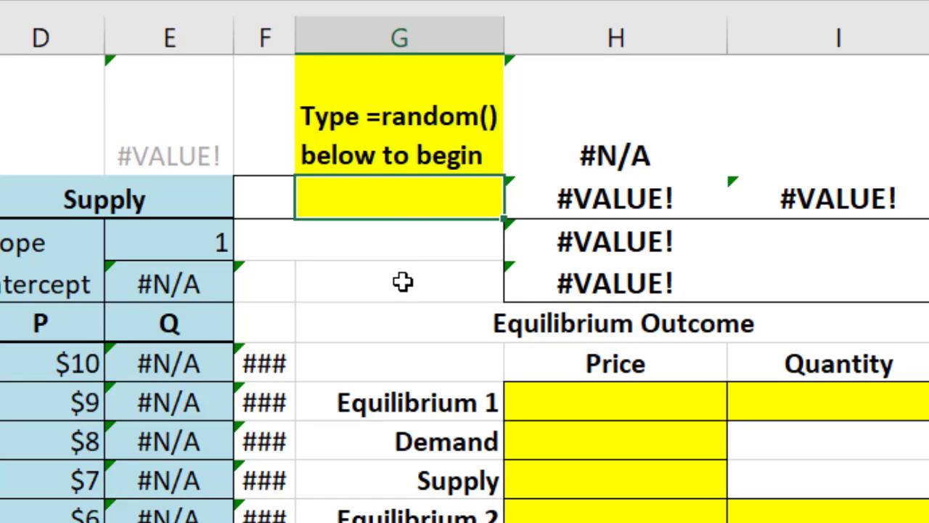
text(=ra)
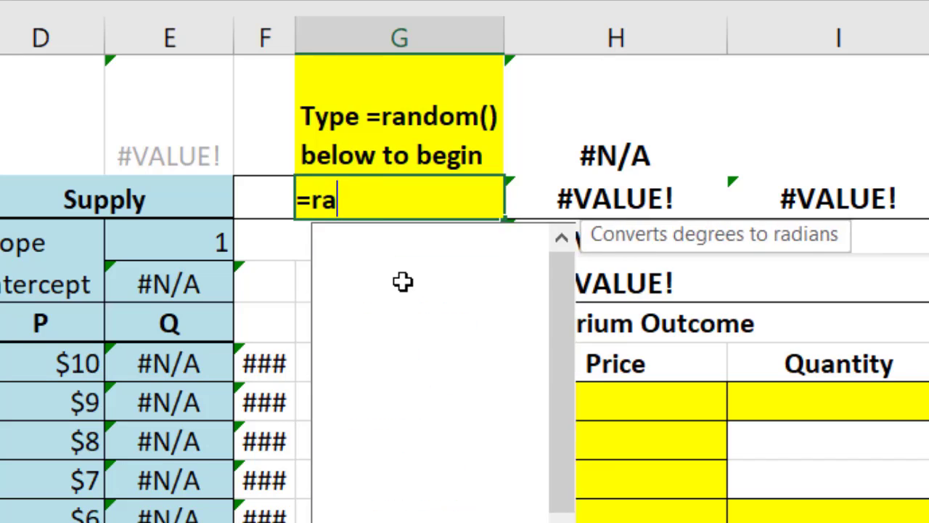
text(ndom())
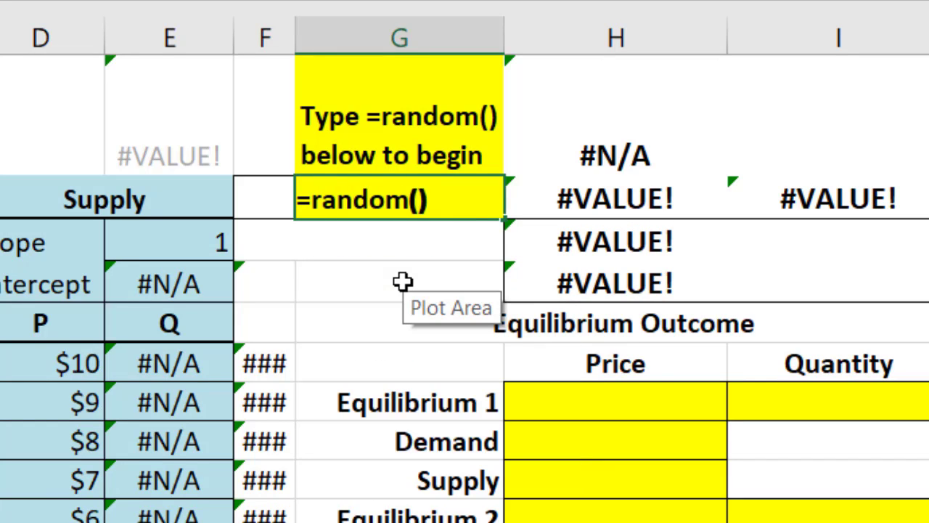
key(Return)
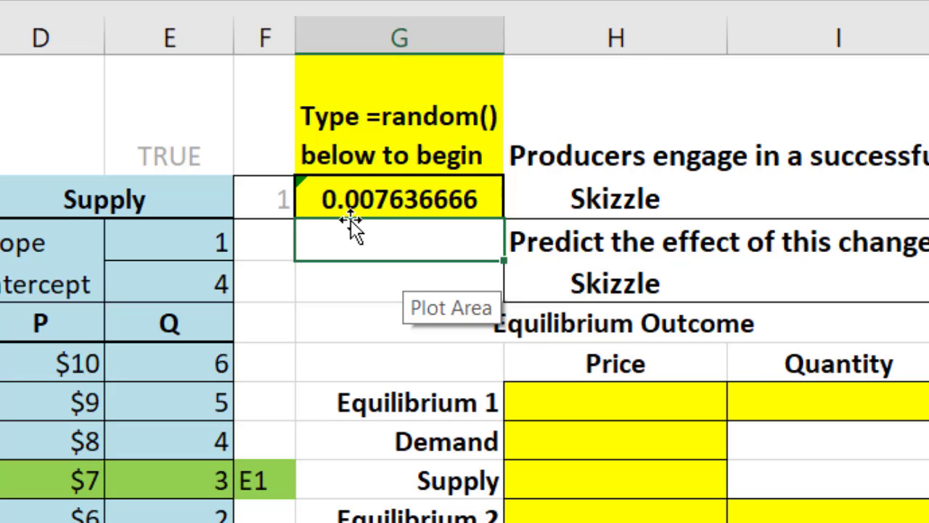
Step: Fix the scenario number in G2 as 0.01 and open the Scenario 2 sheet
click(408, 198)
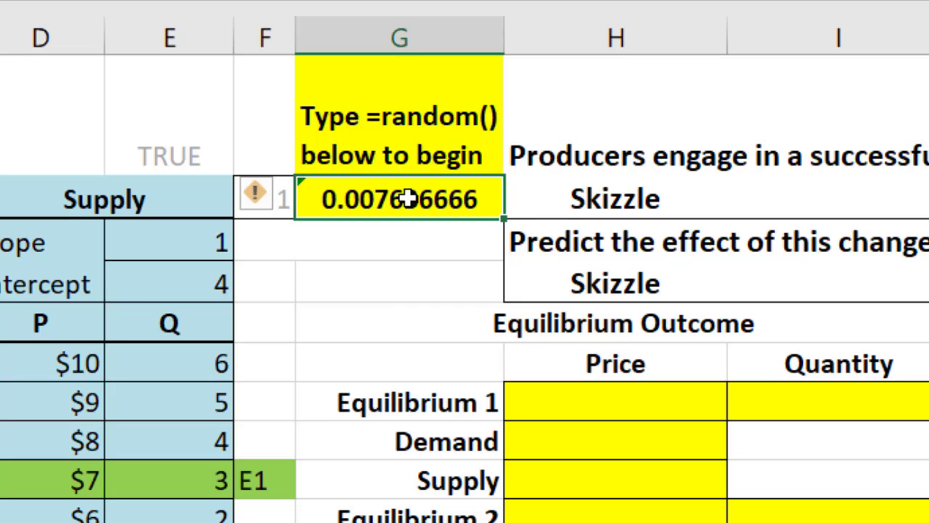
text(.00)
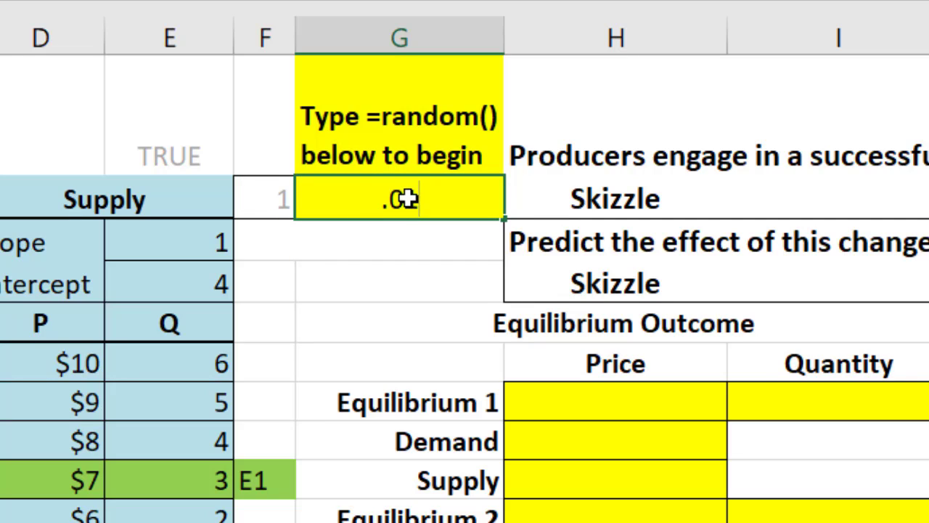
text(1)
key(Return)
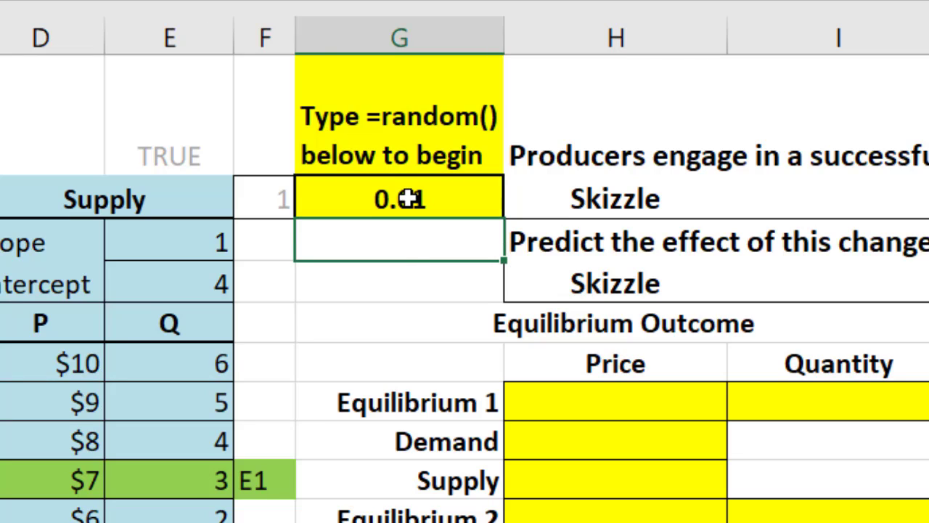
key(Up)
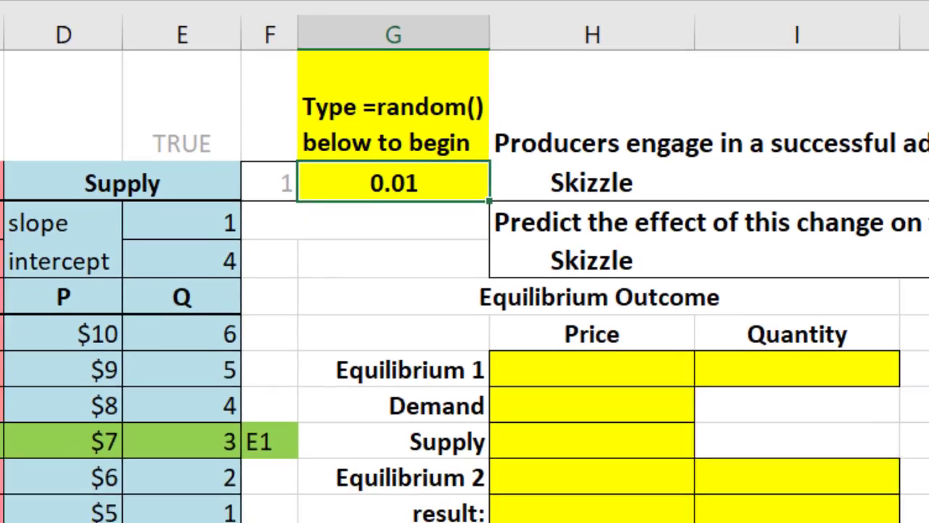
click(256, 499)
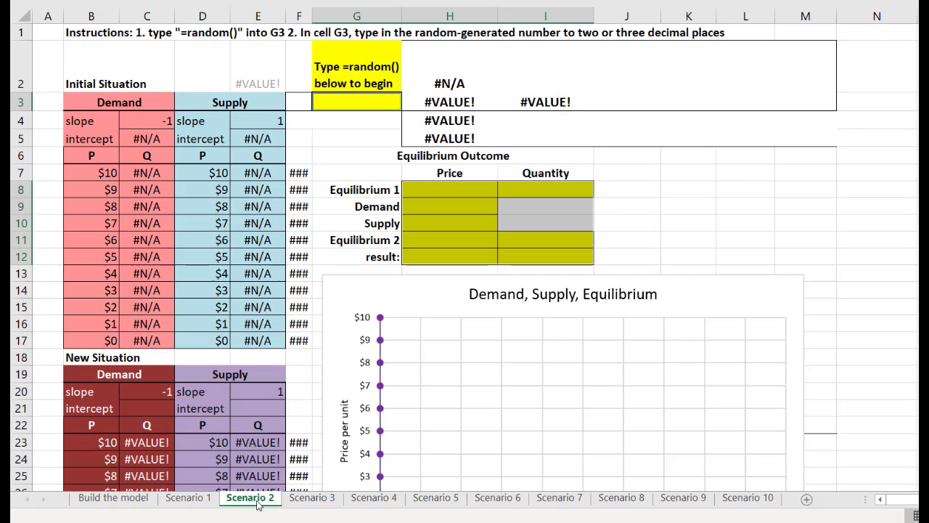
Step: Look through the remaining scenario sheets one after another, from Scenario 3 to Scenario 10
click(312, 498)
click(374, 498)
click(429, 498)
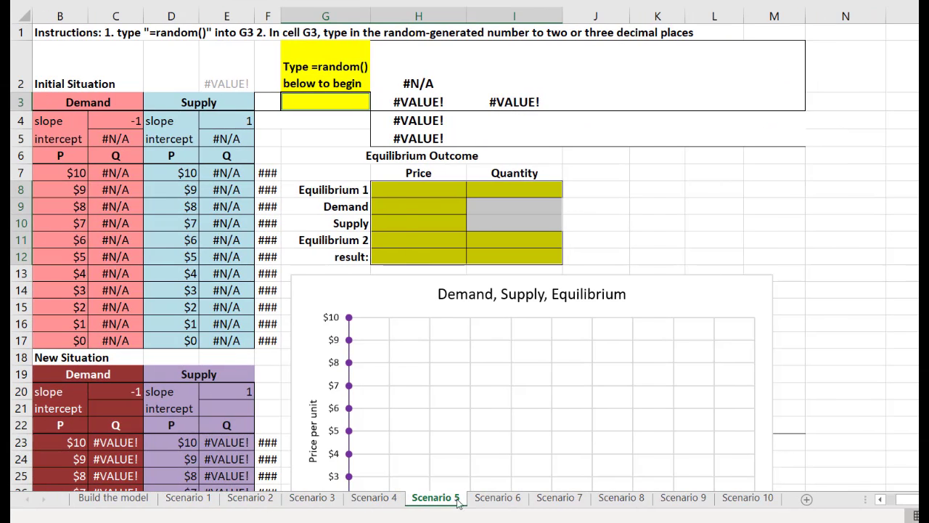
click(498, 501)
click(559, 501)
click(620, 504)
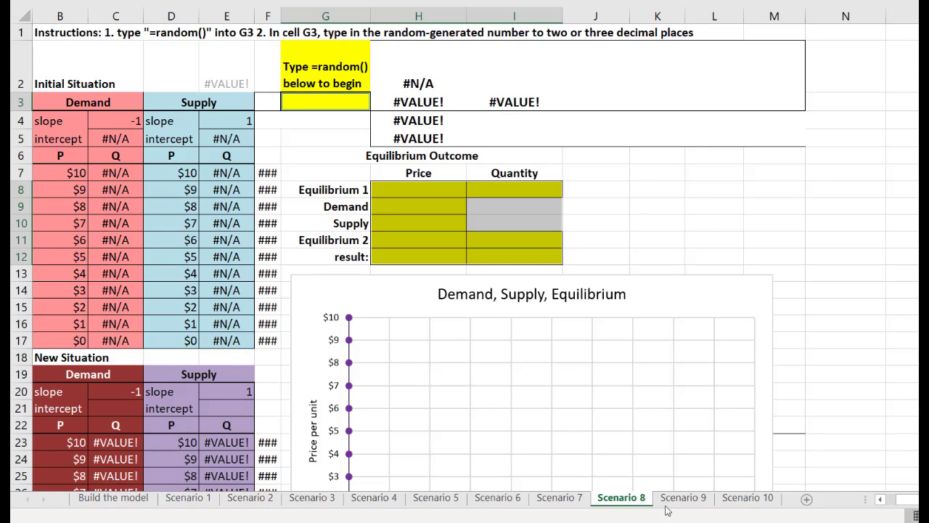
click(693, 506)
click(742, 508)
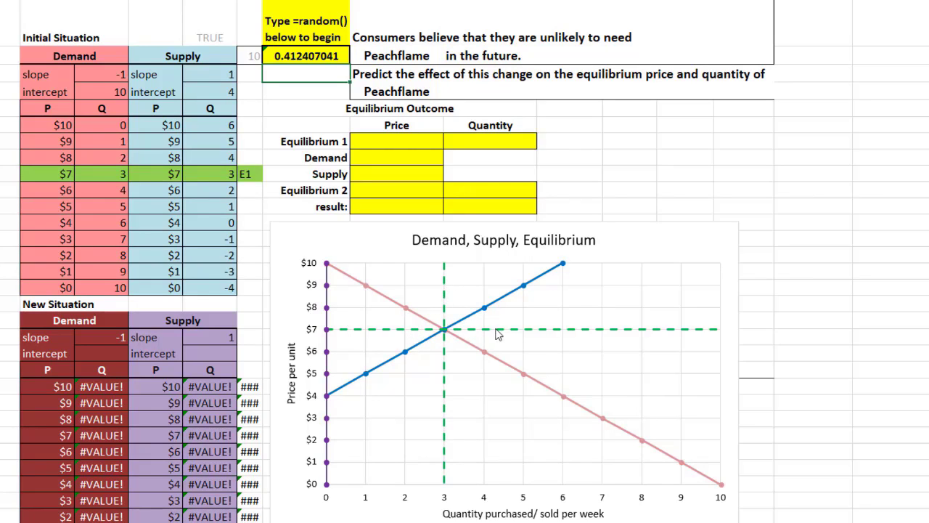
Step: Enter 7 as the price and 3 as the quantity for Equilibrium 1 in the Equilibrium Outcome table
click(394, 140)
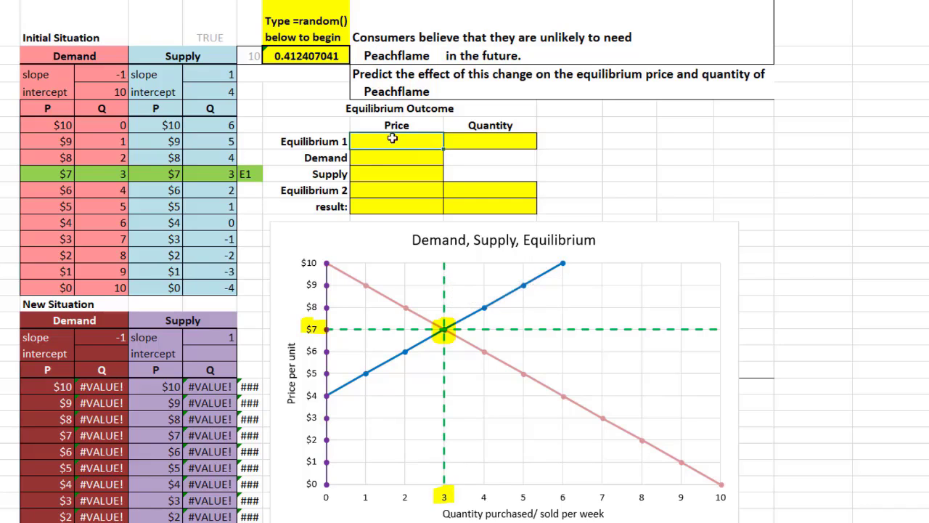
text(7)
click(472, 144)
text(3)
click(565, 145)
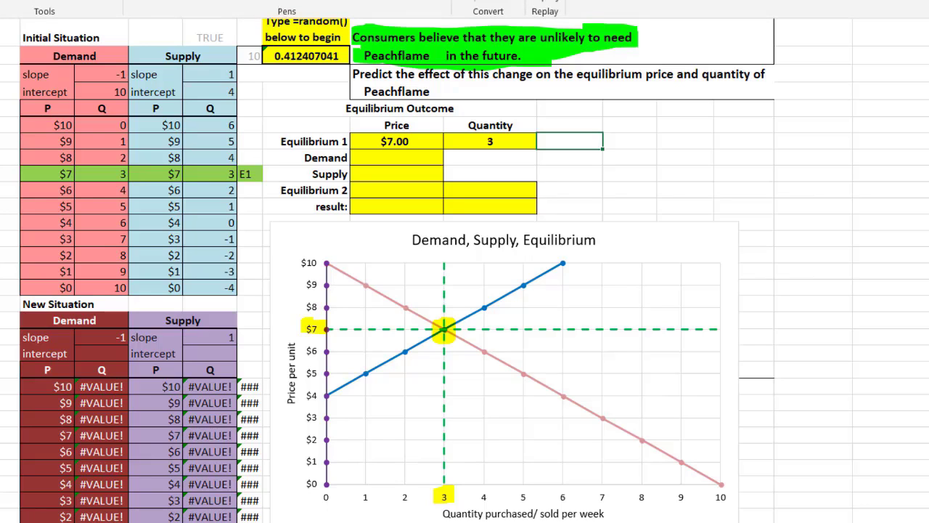
Step: Handwrite a Demand list in red ink beside the scenario: Taste/Pref, Incomes, Price OTHER goods (sub./comp.), Expectations, #consumers
click(180, 4)
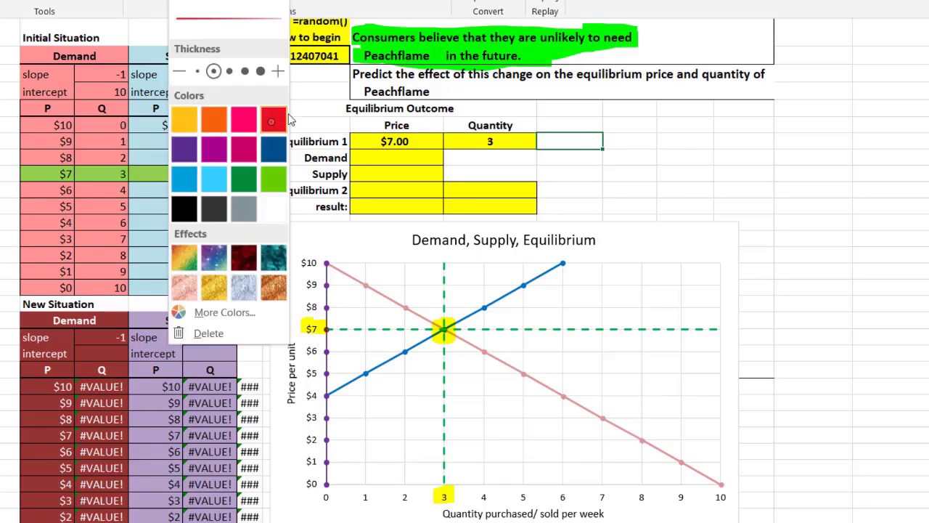
click(286, 118)
drag(801, 30, 800, 63)
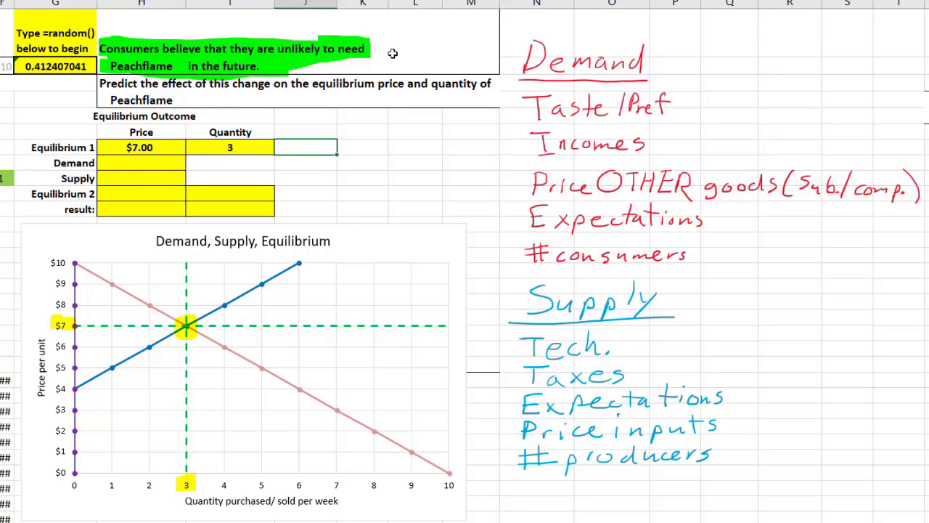
Step: Set Demand to "shifts left" and Supply to "no change" in the Equilibrium Outcome table
click(151, 163)
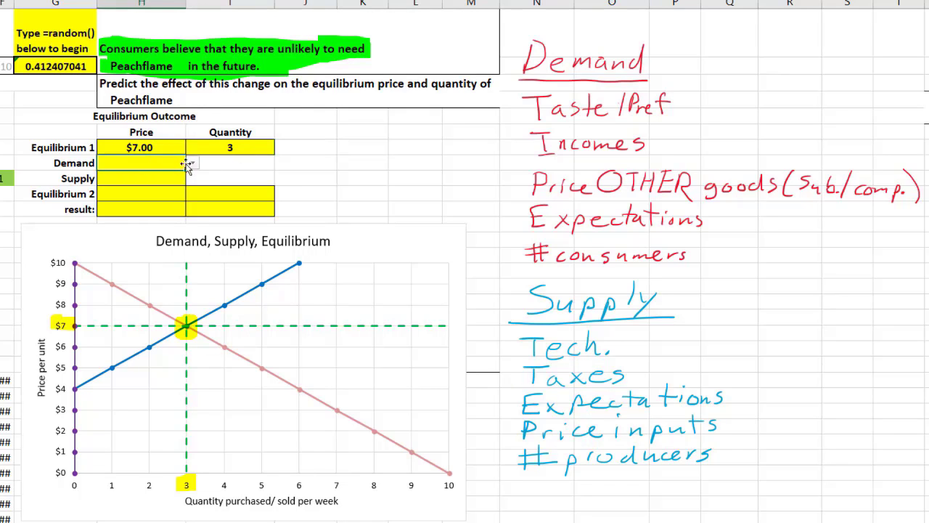
click(192, 166)
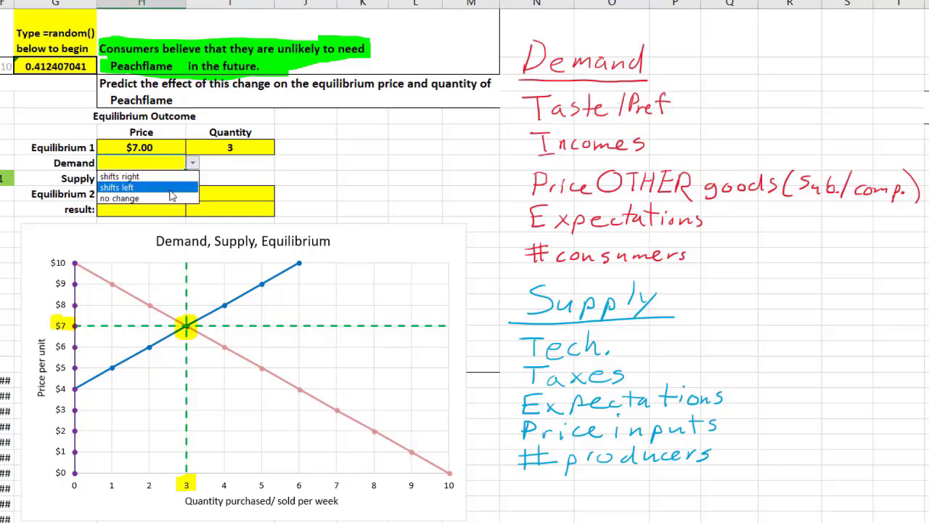
click(172, 194)
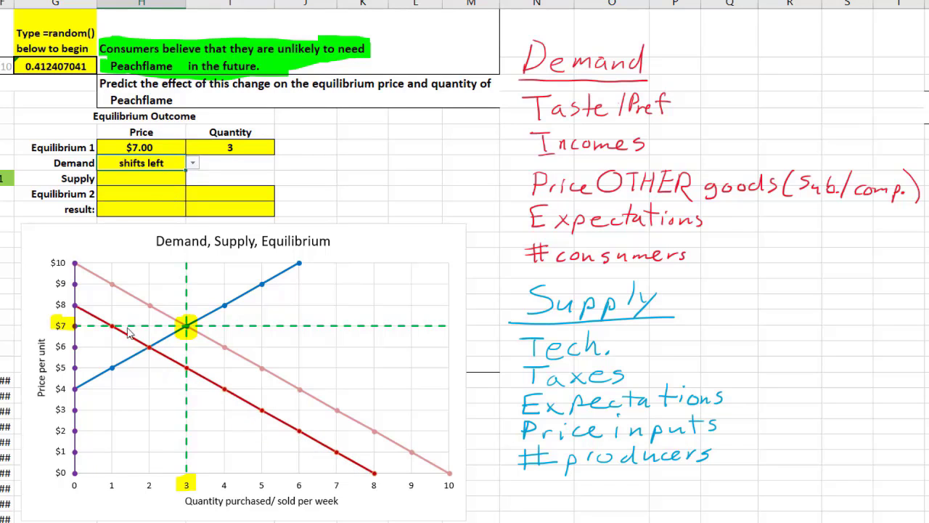
click(157, 178)
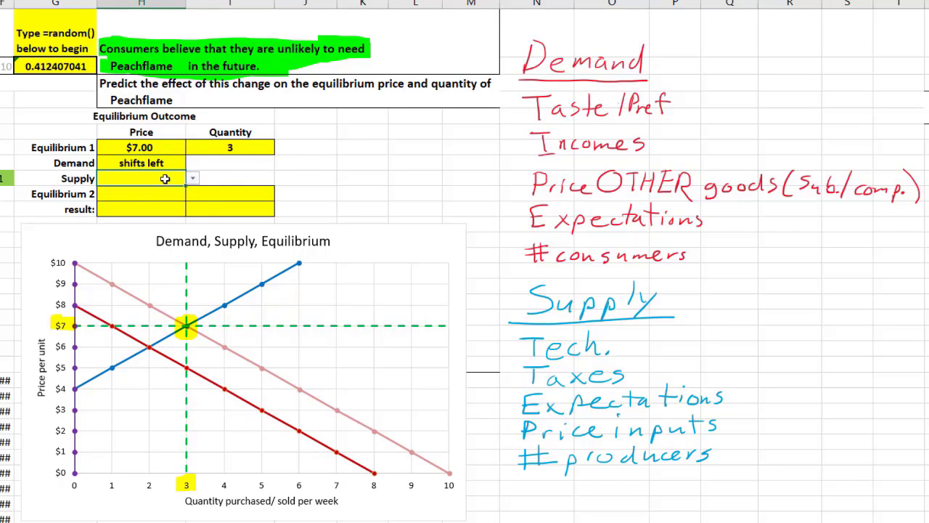
click(193, 178)
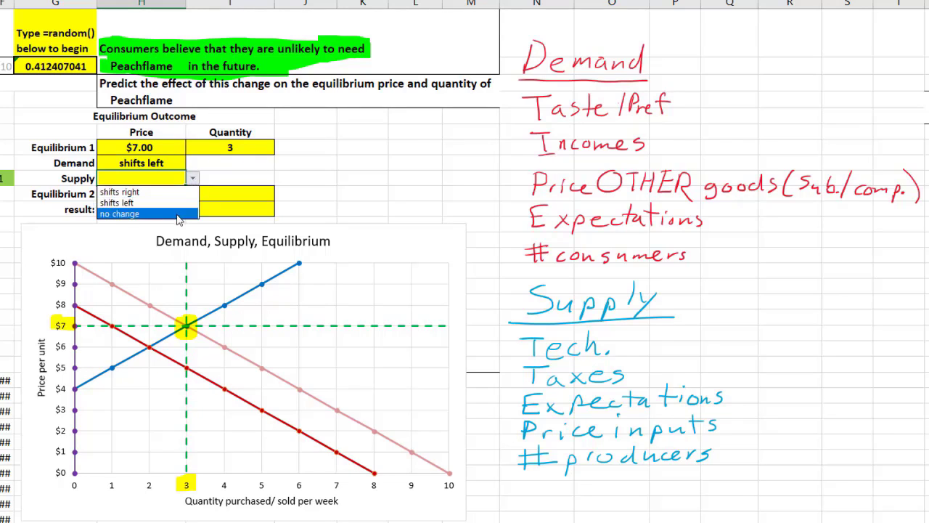
click(146, 210)
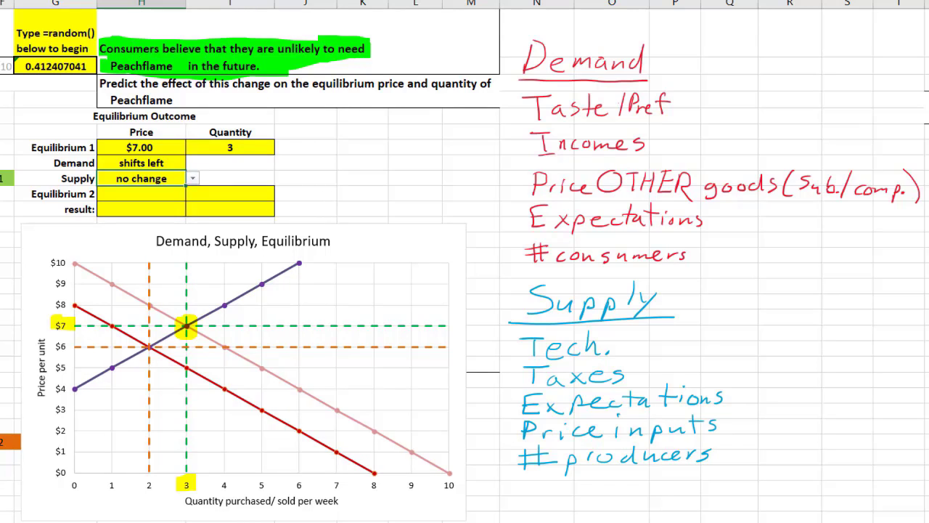
Step: Highlight in green the new equilibrium point on the chart, together with $6 on the price axis and 2 on the quantity axis
click(3, 1)
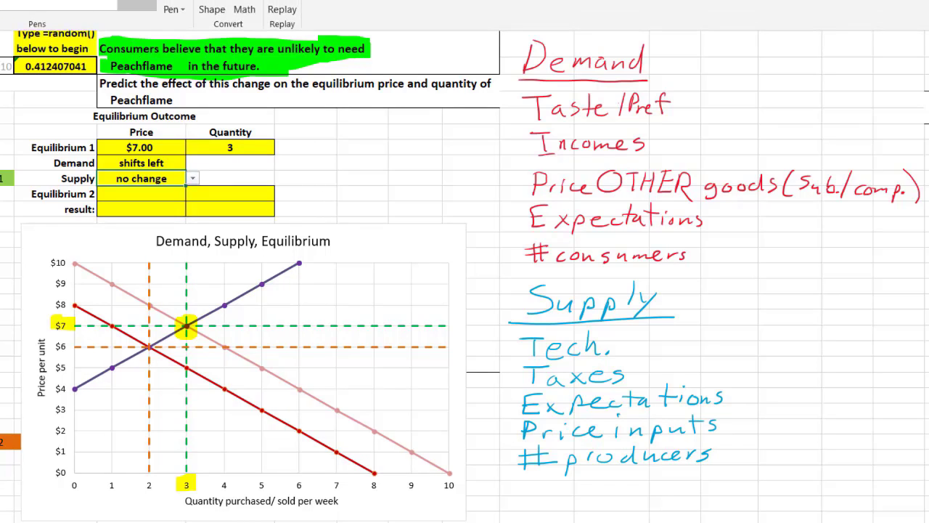
click(136, 5)
mouse_move(141, 336)
mouse_down()
mouse_move(149, 347)
mouse_move(156, 338)
mouse_up()
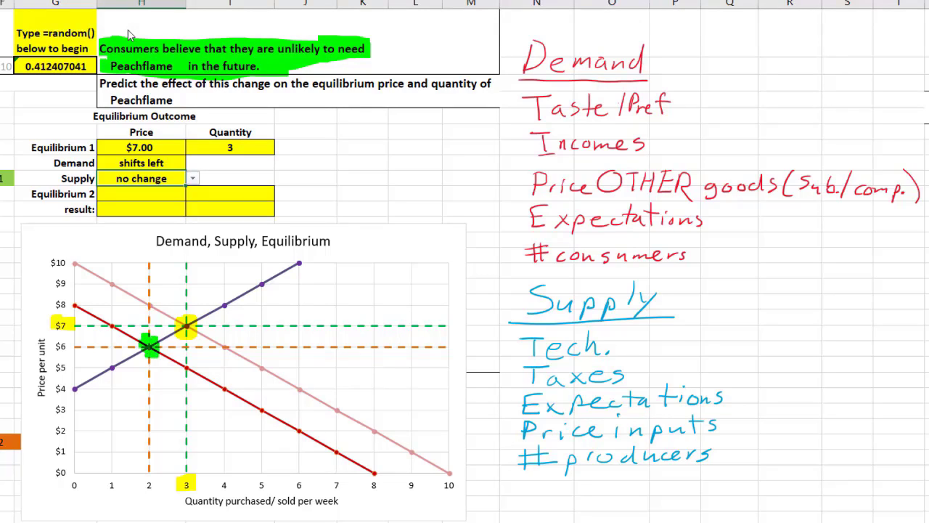
drag(54, 346, 74, 347)
drag(136, 484, 166, 485)
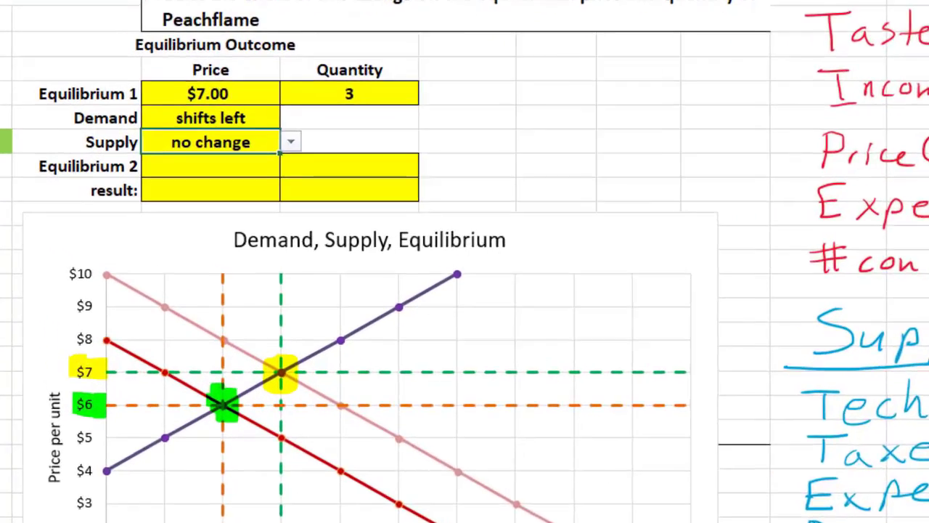
Step: Draw two green highlighter arrows pointing from the original demand line down to the new demand line
drag(112, 313, 136, 296)
drag(188, 381, 210, 341)
drag(332, 439, 376, 425)
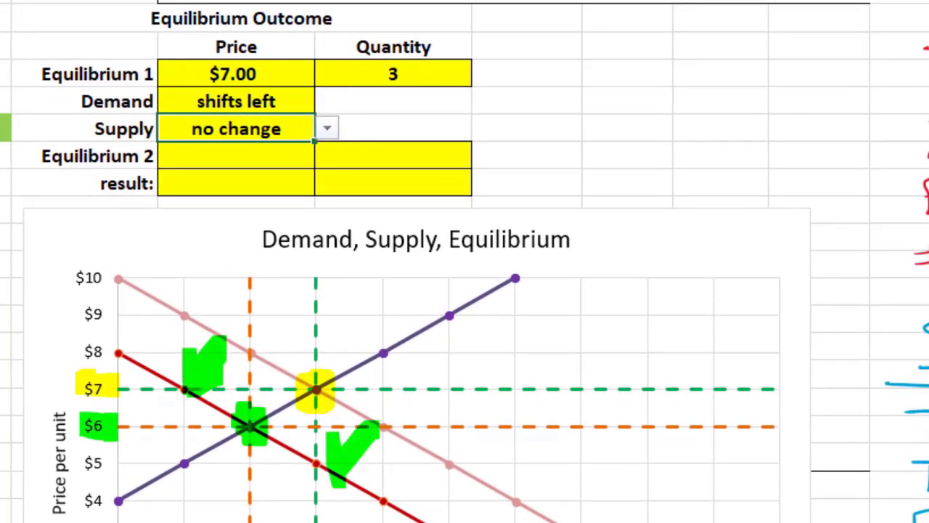
drag(334, 456, 380, 465)
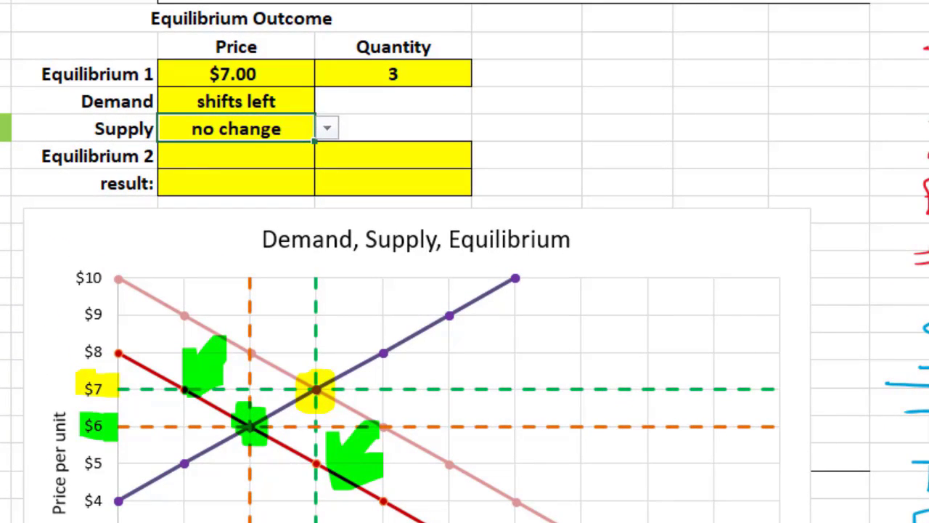
Step: Enter 6 as the price and 2 as the quantity for Equilibrium 2 in the Equilibrium Outcome table
click(246, 155)
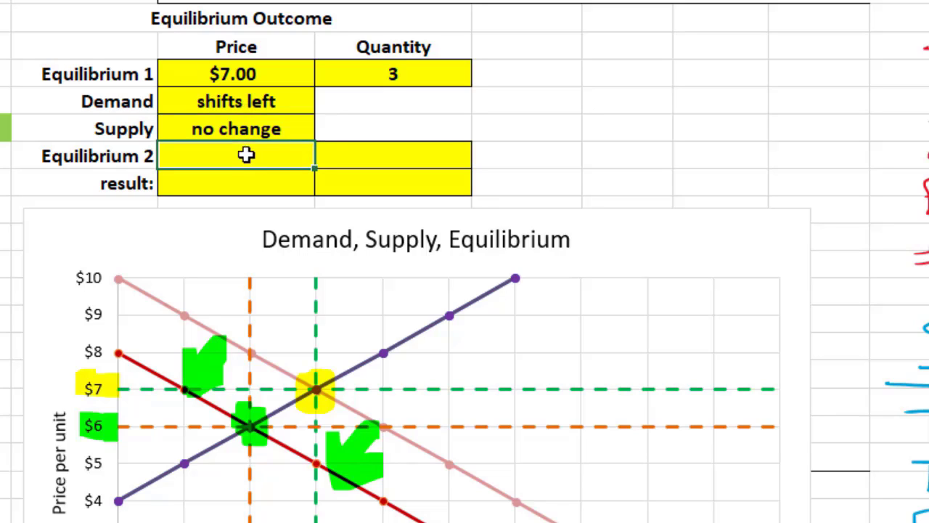
text(6)
key(Tab)
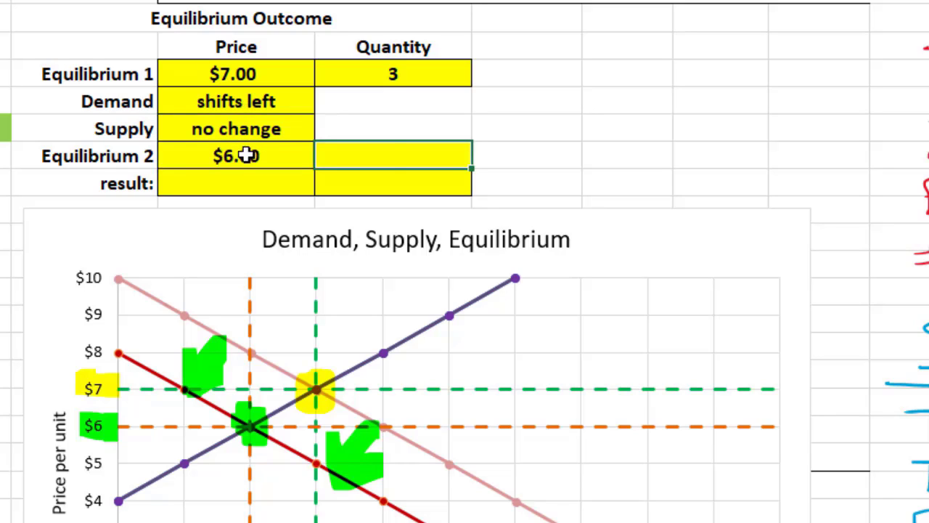
text(2)
key(Return)
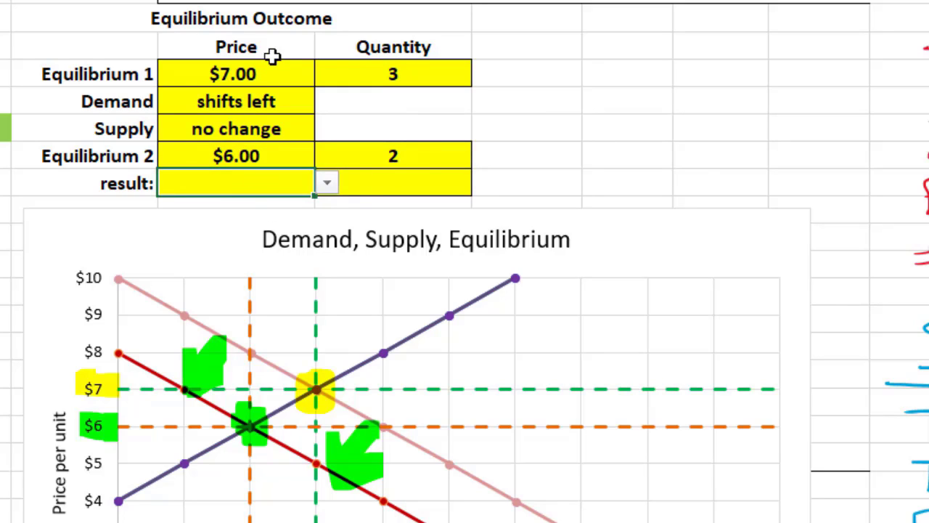
Step: Open the choices for the price result in the Equilibrium Outcome table
click(327, 183)
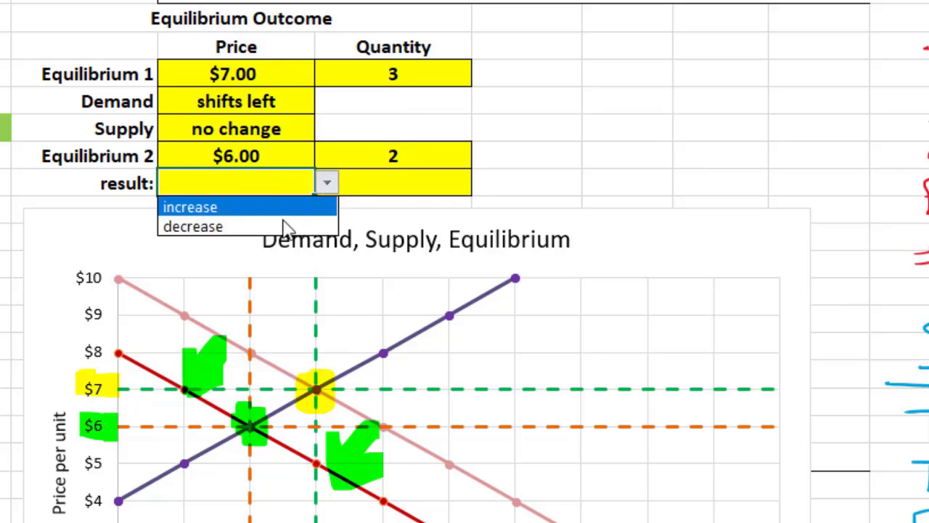